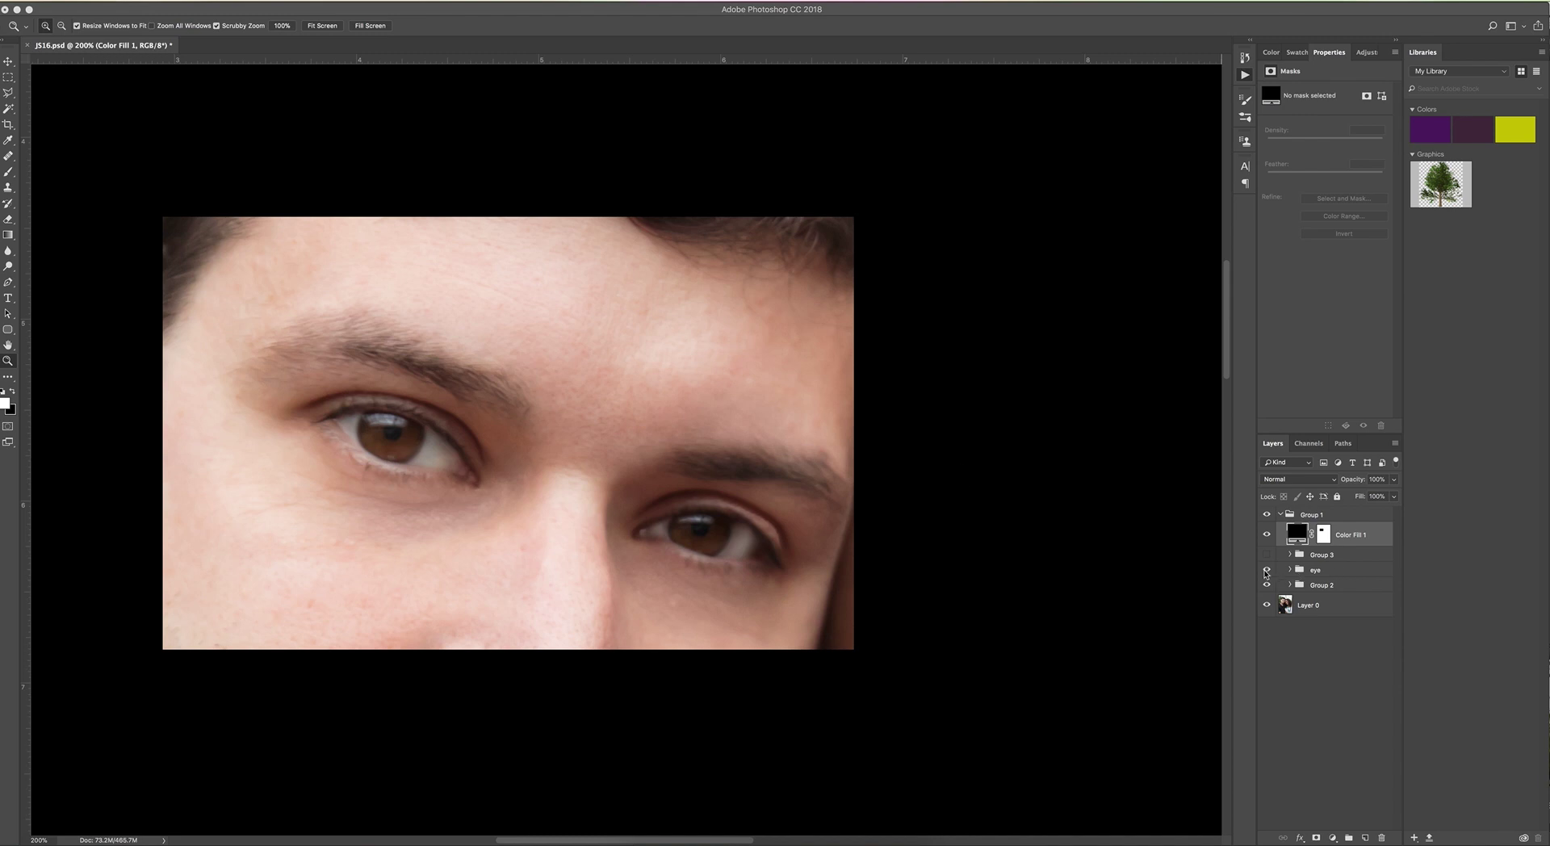
# Hide the 'eye' group to reveal the original half-closed right eye.
pyautogui.click(1269, 572)
pyautogui.click(1268, 571)
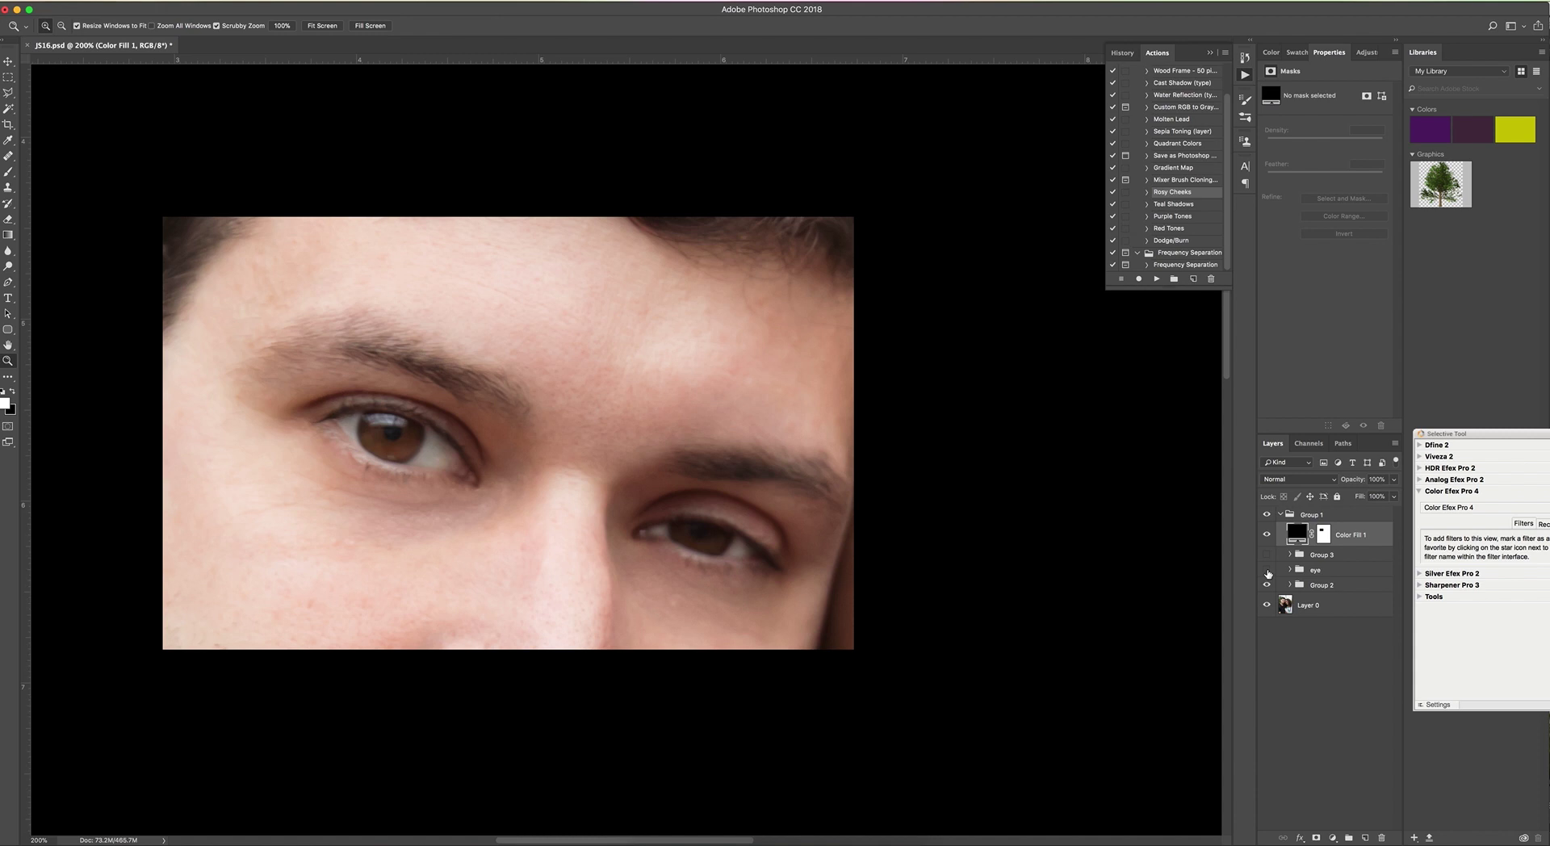
pyautogui.click(1267, 570)
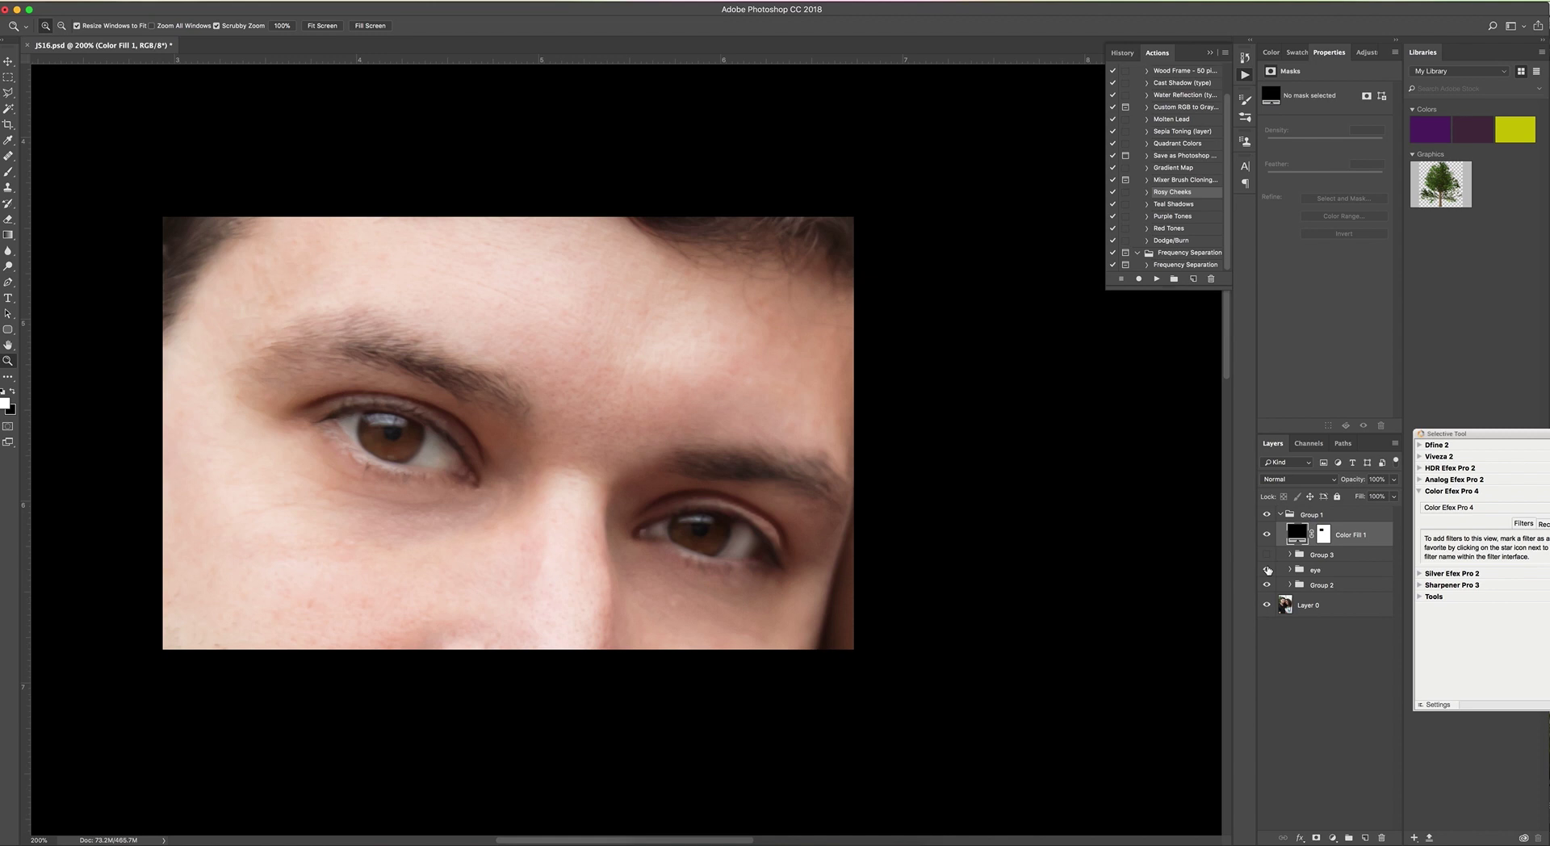
pyautogui.click(1267, 570)
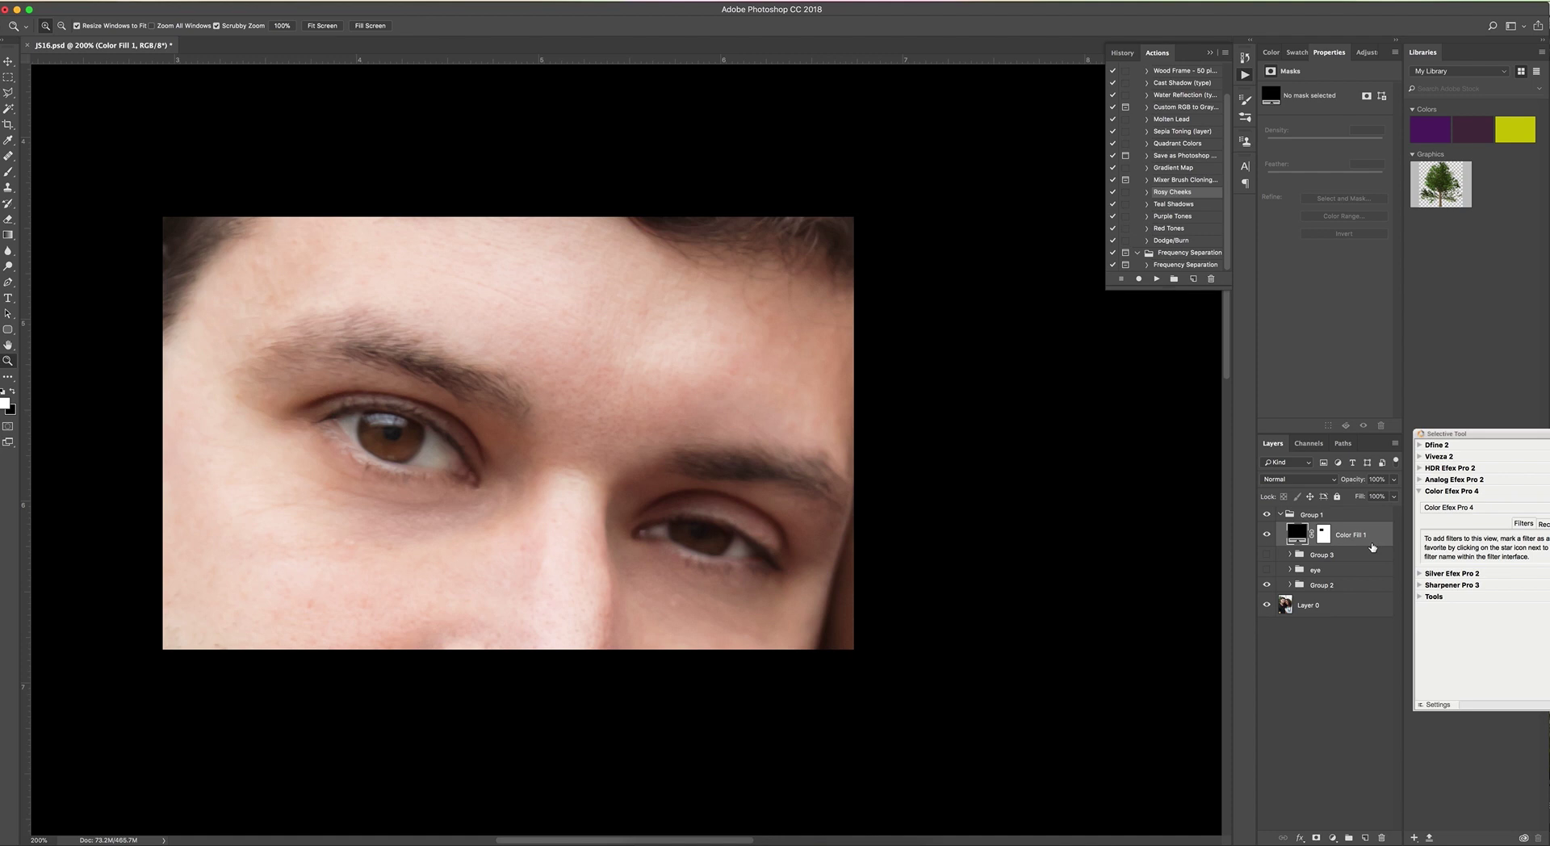
# Stamp all visible layers with Cmd+Opt+Shift+E into Layer 9 above Color Fill 1.
pyautogui.press('super+alt+shift+e')
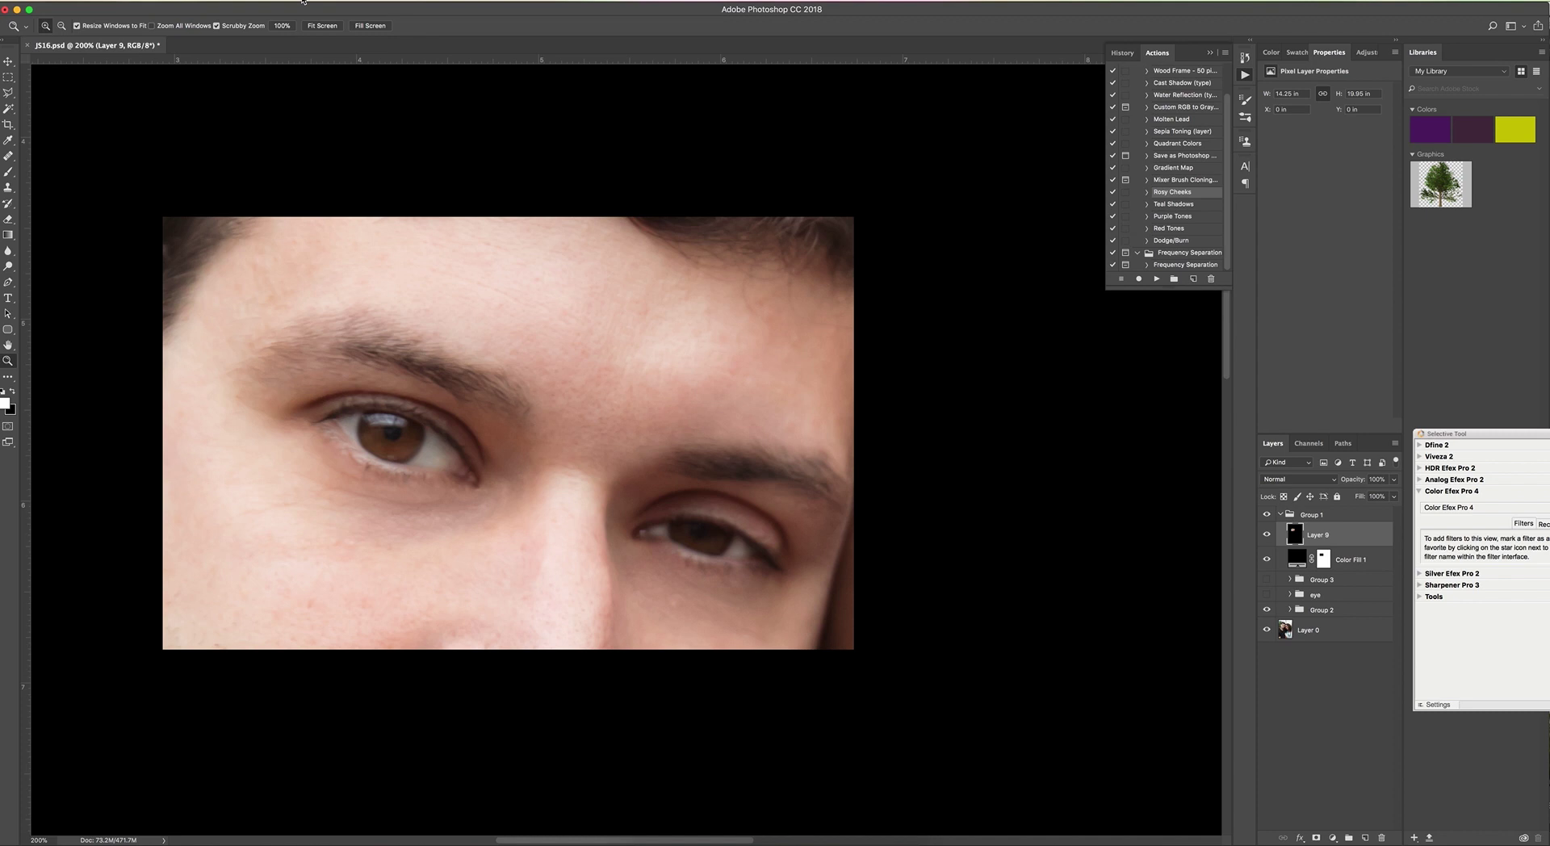
# Open Liquify on Layer 9, zoom the preview to 200% on the eyes, and enable Show Mask.
pyautogui.click(304, 4)
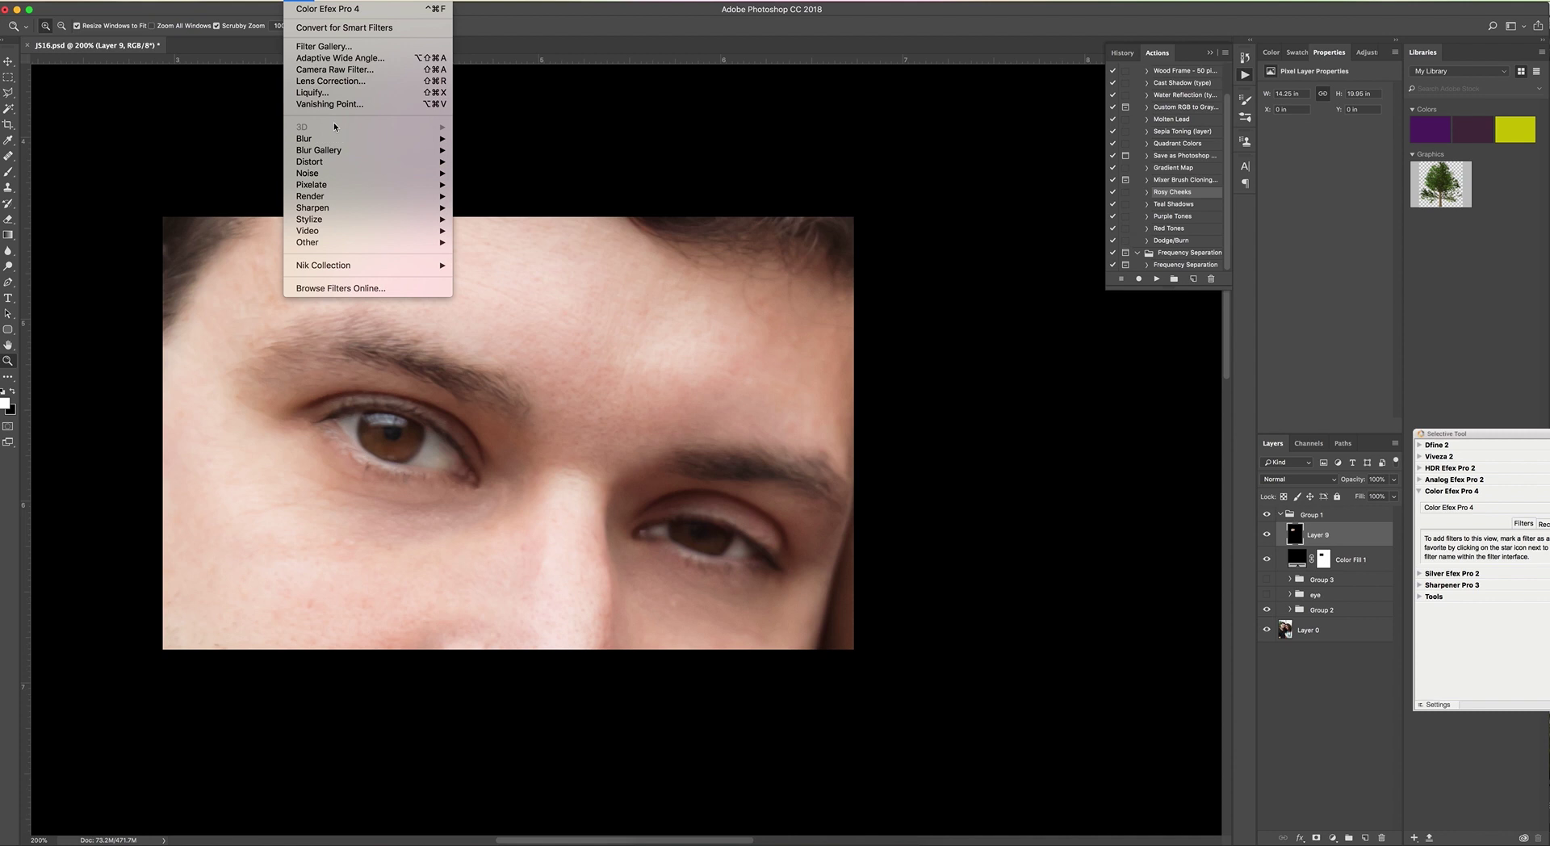
pyautogui.click(327, 93)
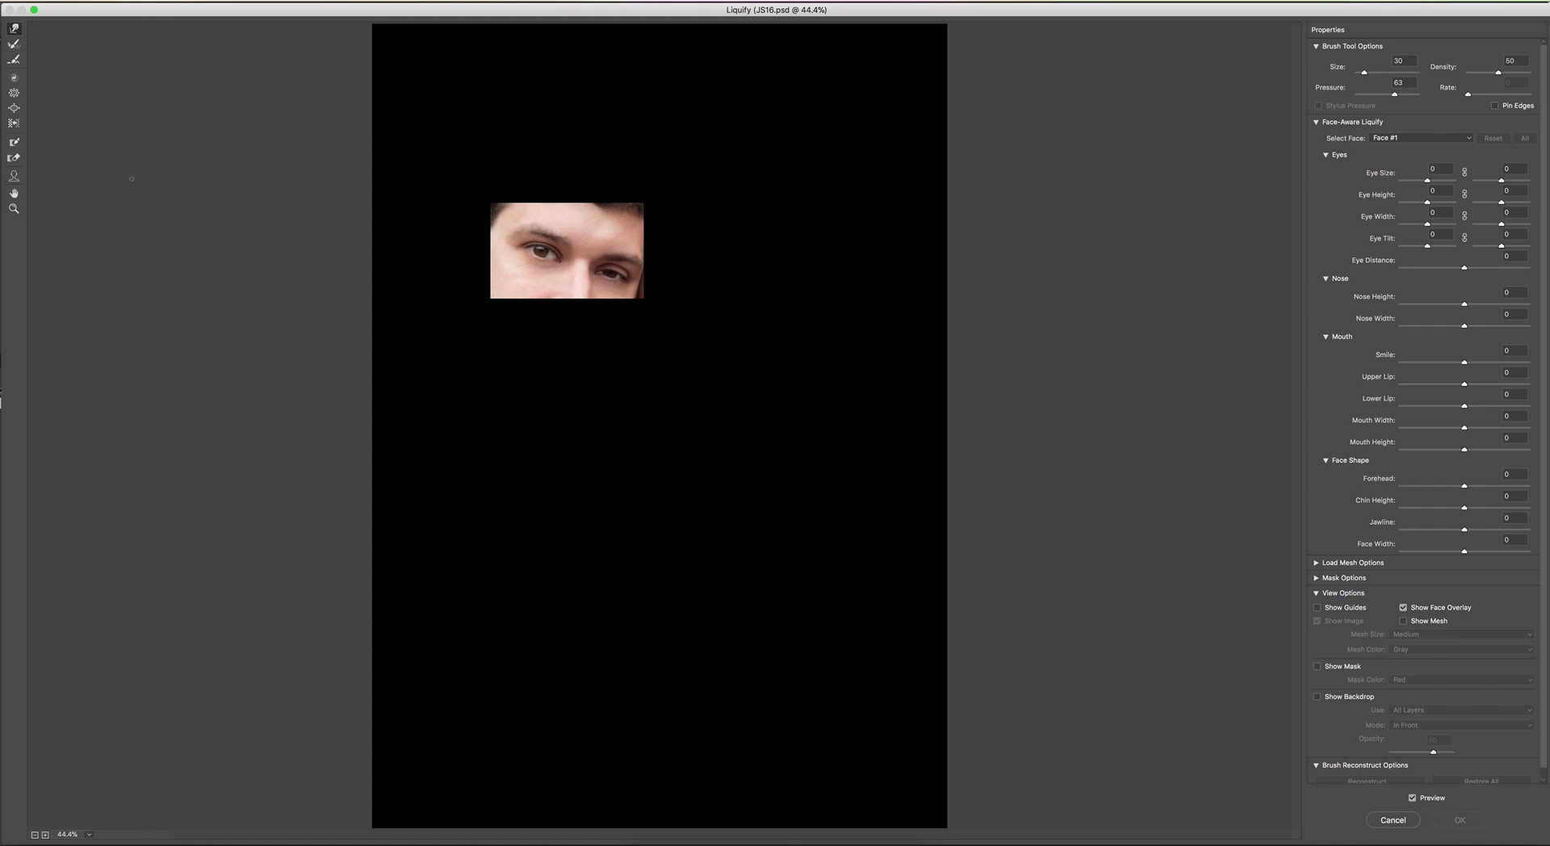
pyautogui.click(14, 209)
pyautogui.click(570, 272)
pyautogui.click(553, 395)
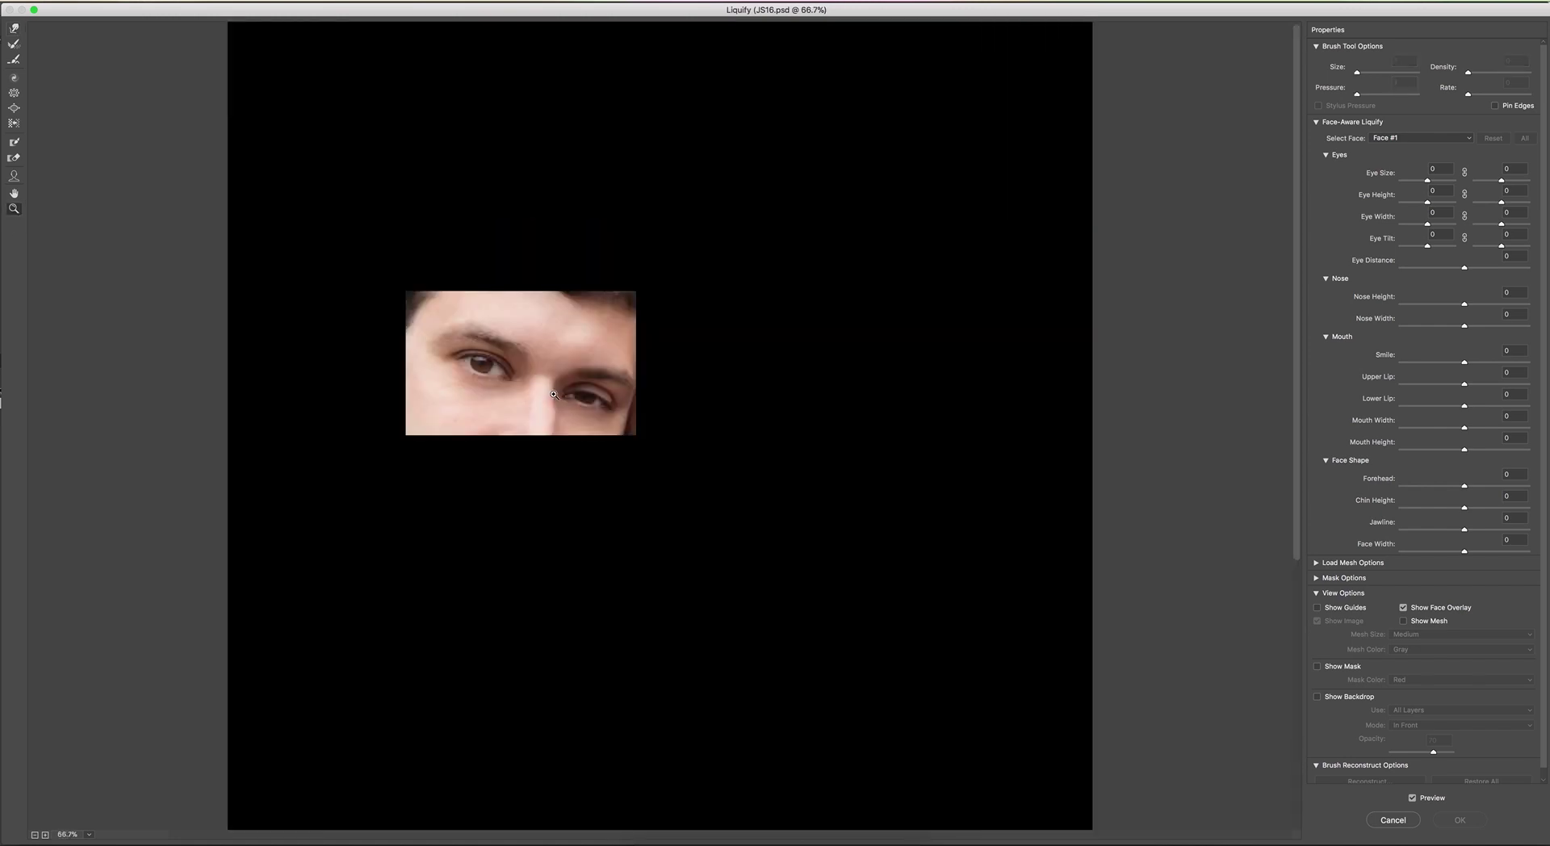
pyautogui.click(539, 429)
pyautogui.click(549, 449)
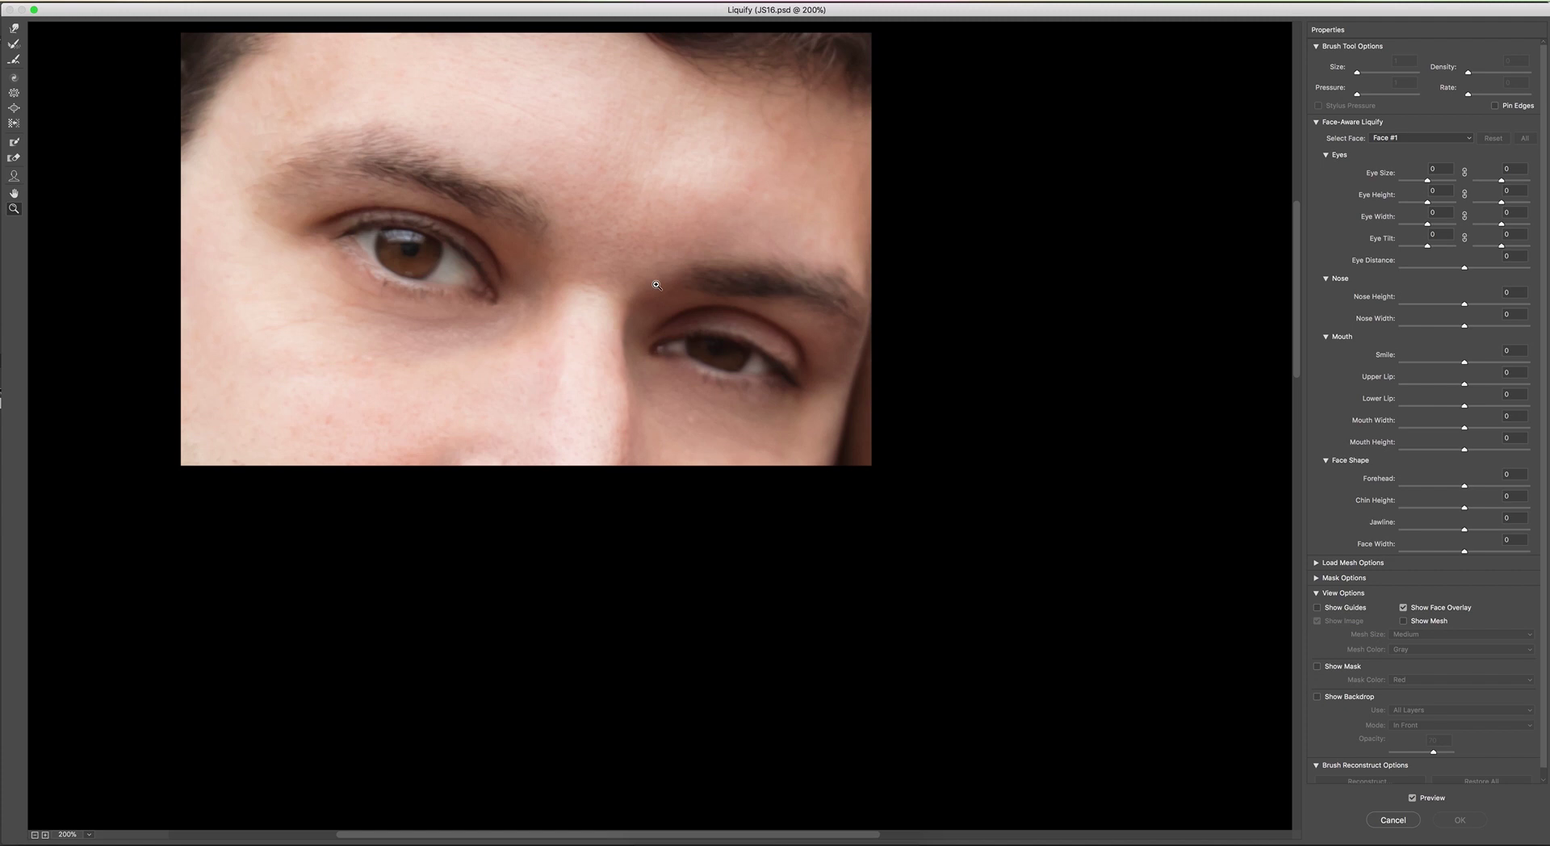
pyautogui.scroll(3, 656, 284)
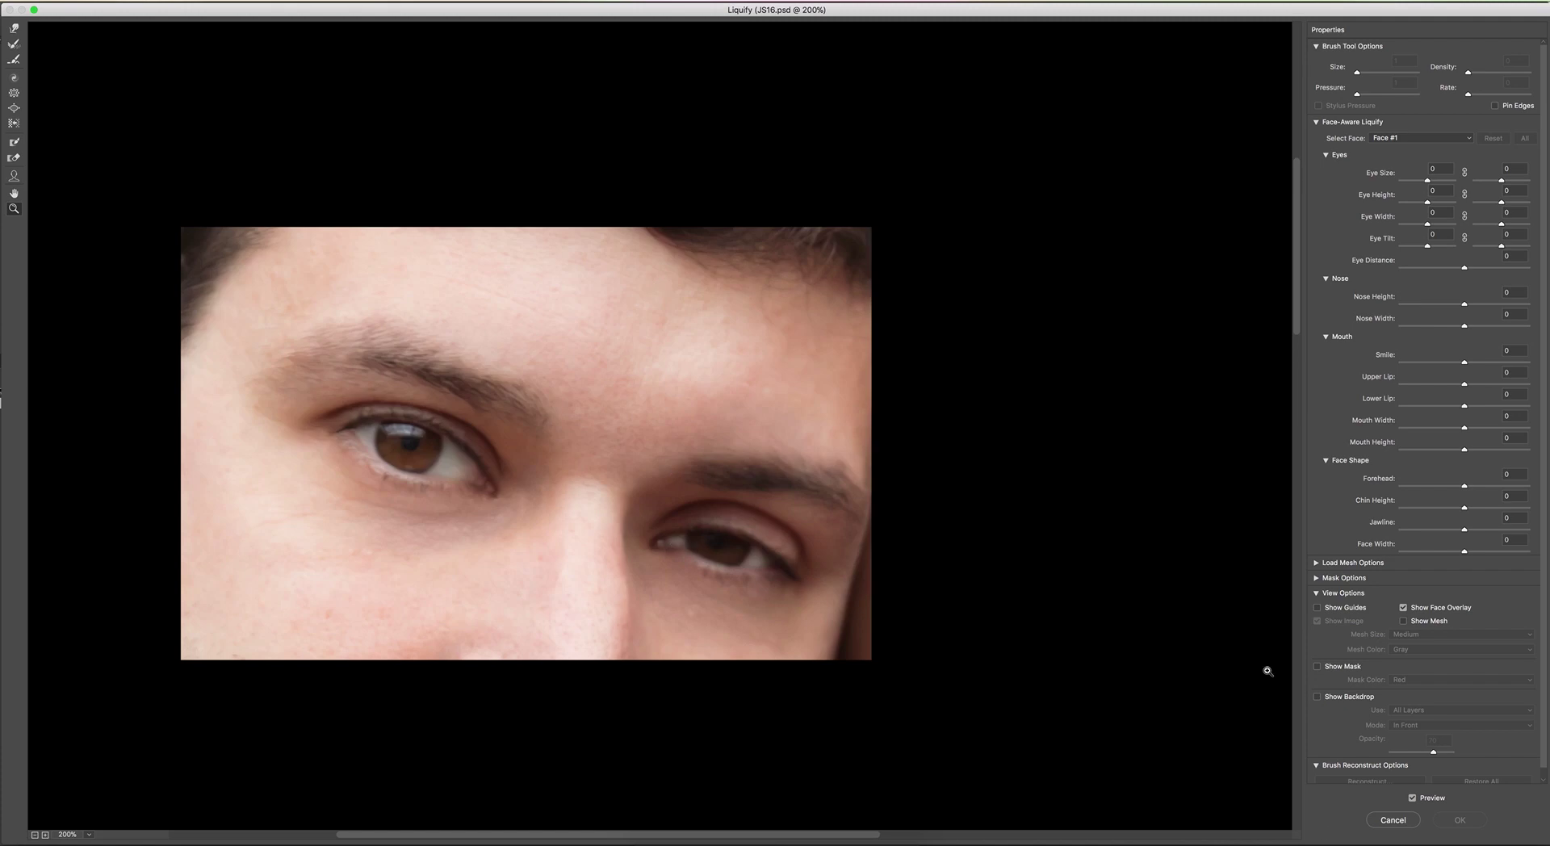
pyautogui.click(1319, 667)
# Freeze the right upper eyelid and brow with an enlarged Freeze Mask brush.
pyautogui.click(15, 143)
pyautogui.moveTo(747, 505); pyautogui.dragTo(805, 552)
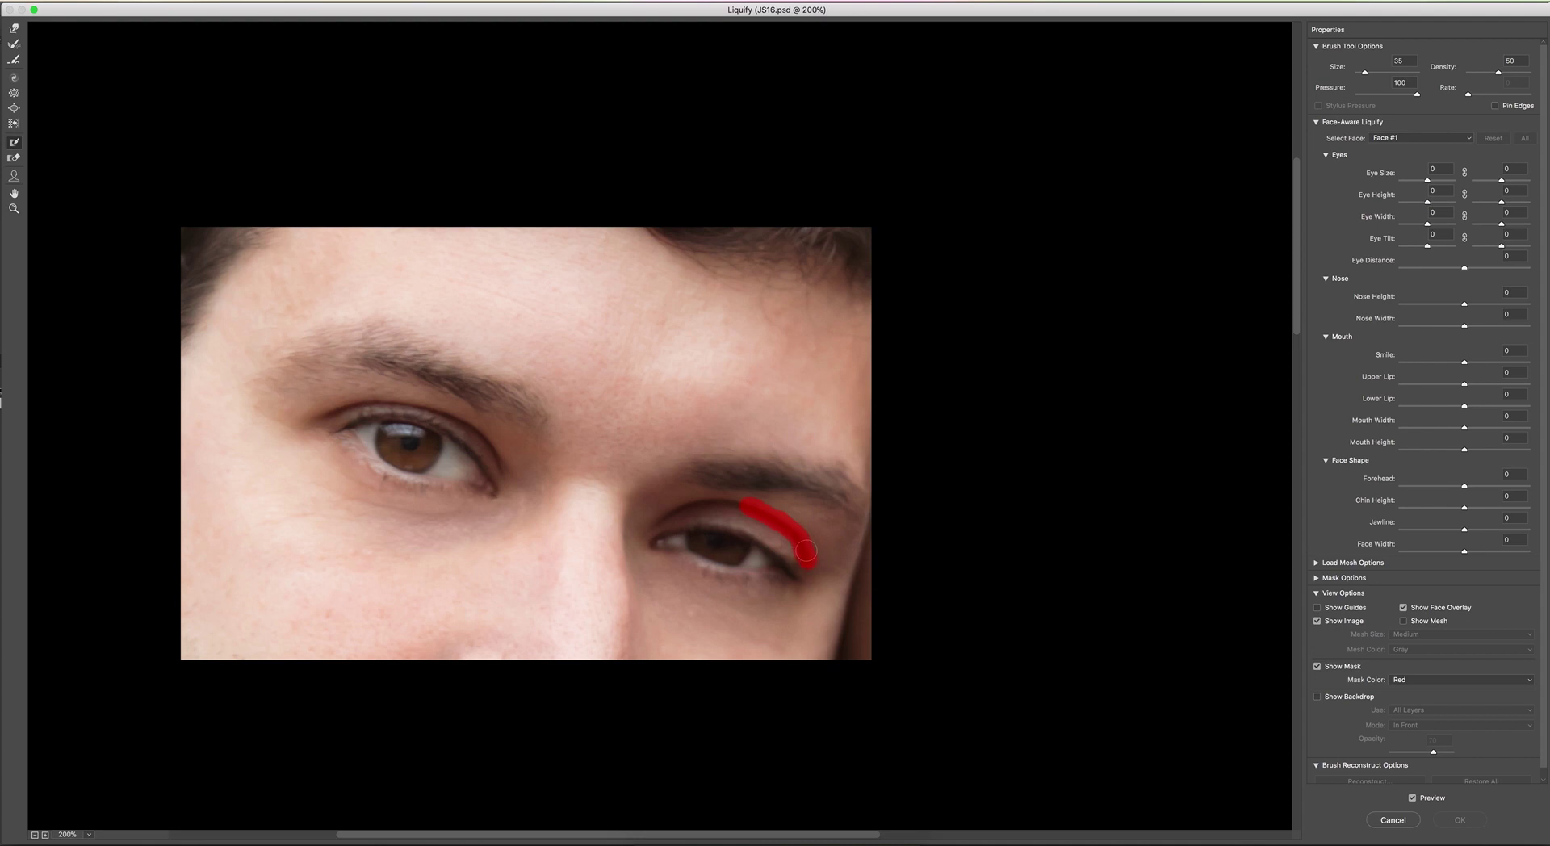
pyautogui.moveTo(738, 503)
pyautogui.mouseDown()
pyautogui.moveTo(646, 526)
pyautogui.moveTo(655, 496)
pyautogui.moveTo(753, 479)
pyautogui.moveTo(665, 466)
pyautogui.moveTo(689, 463)
pyautogui.moveTo(640, 482)
pyautogui.moveTo(731, 461)
pyautogui.moveTo(702, 453)
pyautogui.moveTo(816, 524)
pyautogui.moveTo(805, 513)
pyautogui.moveTo(826, 566)
pyautogui.moveTo(856, 534)
pyautogui.moveTo(843, 540)
pyautogui.moveTo(838, 483)
pyautogui.moveTo(864, 494)
pyautogui.moveTo(837, 466)
pyautogui.moveTo(755, 445)
pyautogui.moveTo(825, 507)
pyautogui.mouseUp()
pyautogui.press(']')
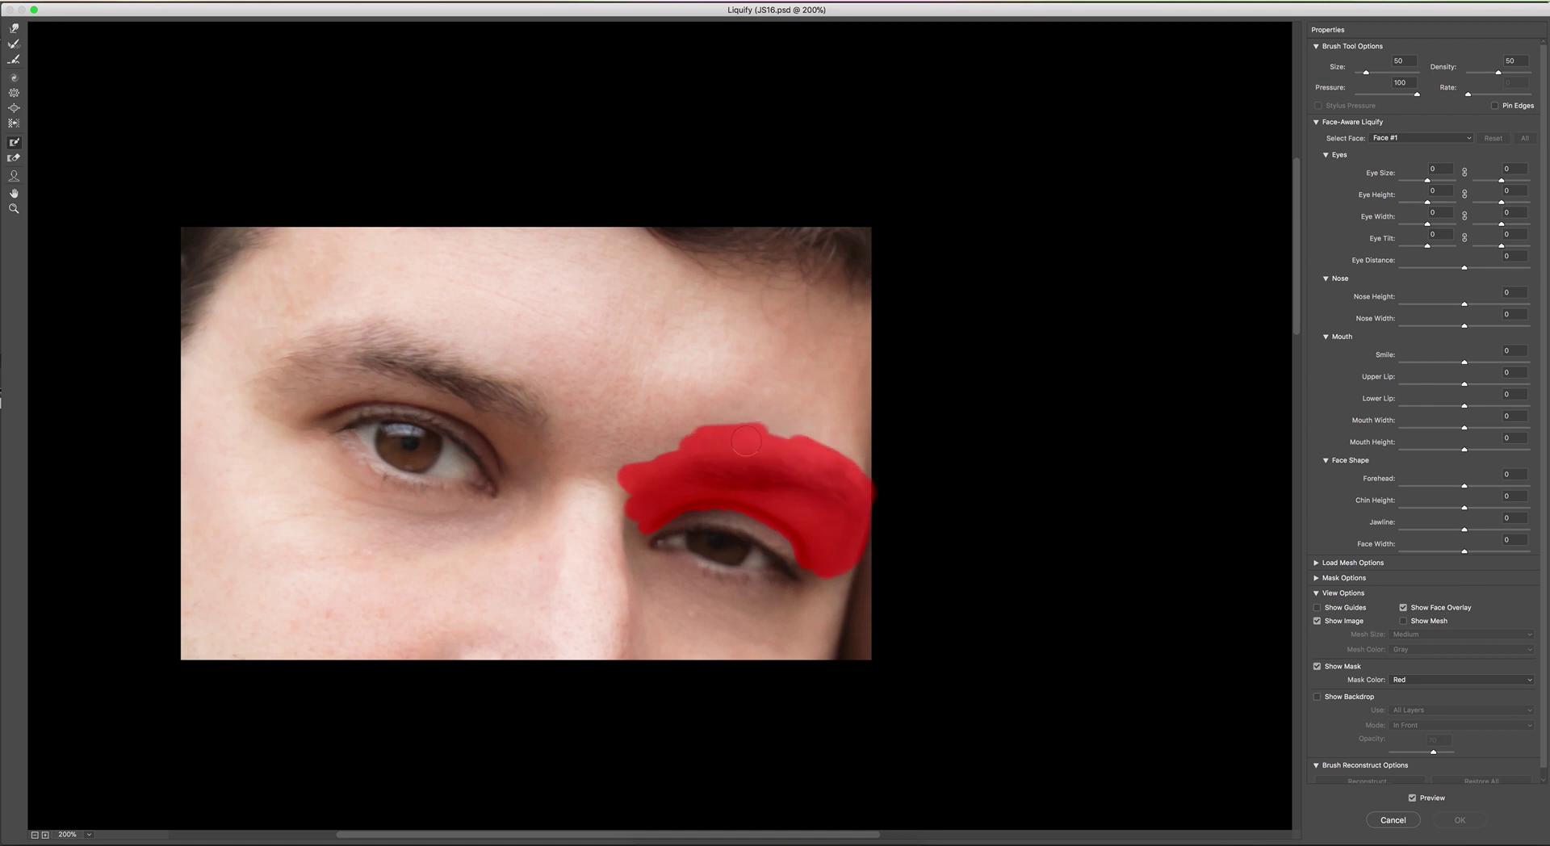
pyautogui.moveTo(746, 440)
pyautogui.mouseDown()
pyautogui.moveTo(666, 452)
pyautogui.moveTo(620, 485)
pyautogui.mouseUp()
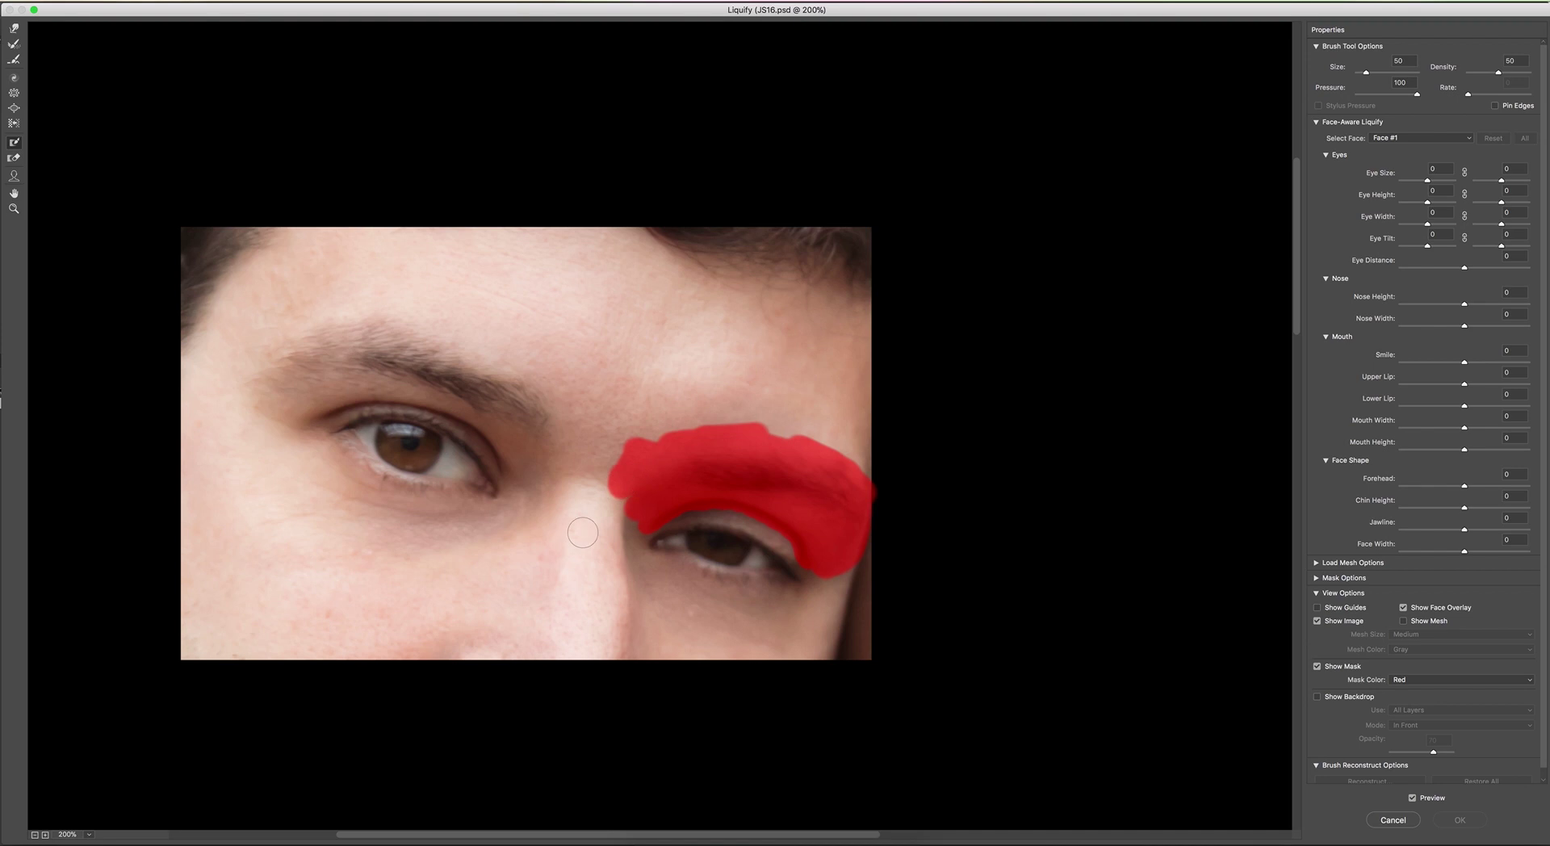
# Extend the freeze mask over the inner eye corner and under-eye skin, then hide the overlay.
pyautogui.click(643, 568)
pyautogui.moveTo(655, 568)
pyautogui.mouseDown()
pyautogui.moveTo(655, 560)
pyautogui.moveTo(764, 577)
pyautogui.moveTo(807, 607)
pyautogui.moveTo(827, 564)
pyautogui.moveTo(832, 579)
pyautogui.moveTo(849, 571)
pyautogui.moveTo(835, 619)
pyautogui.mouseUp()
pyautogui.press(']')
pyautogui.press(']')
pyautogui.press(']')
pyautogui.moveTo(622, 594)
pyautogui.mouseDown()
pyautogui.moveTo(823, 631)
pyautogui.moveTo(650, 634)
pyautogui.moveTo(618, 601)
pyautogui.moveTo(628, 491)
pyautogui.moveTo(586, 587)
pyautogui.mouseUp()
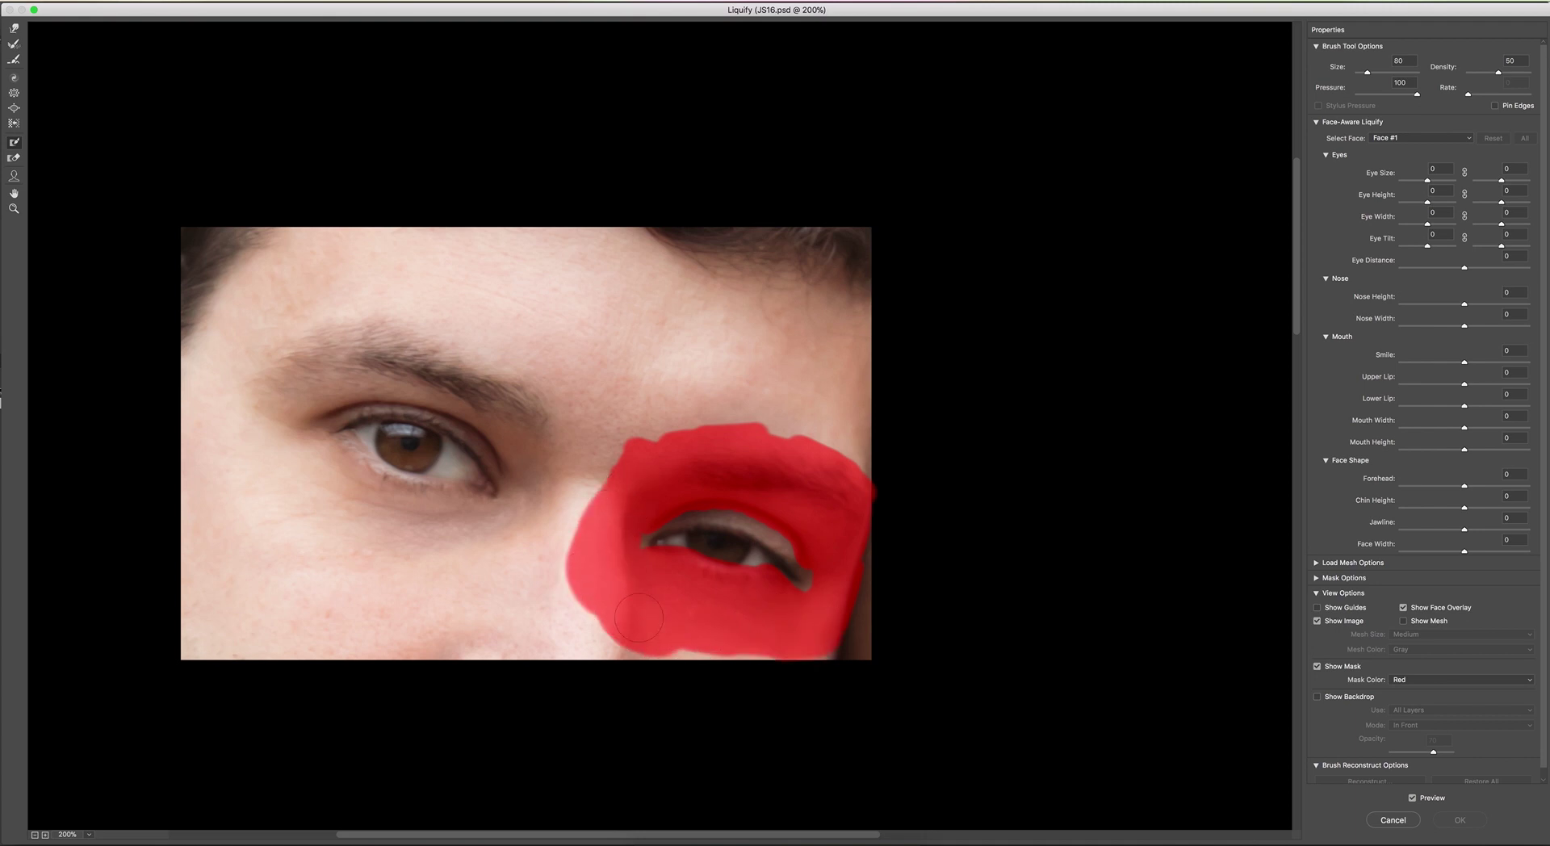
pyautogui.moveTo(734, 640); pyautogui.dragTo(736, 660)
pyautogui.click(1318, 667)
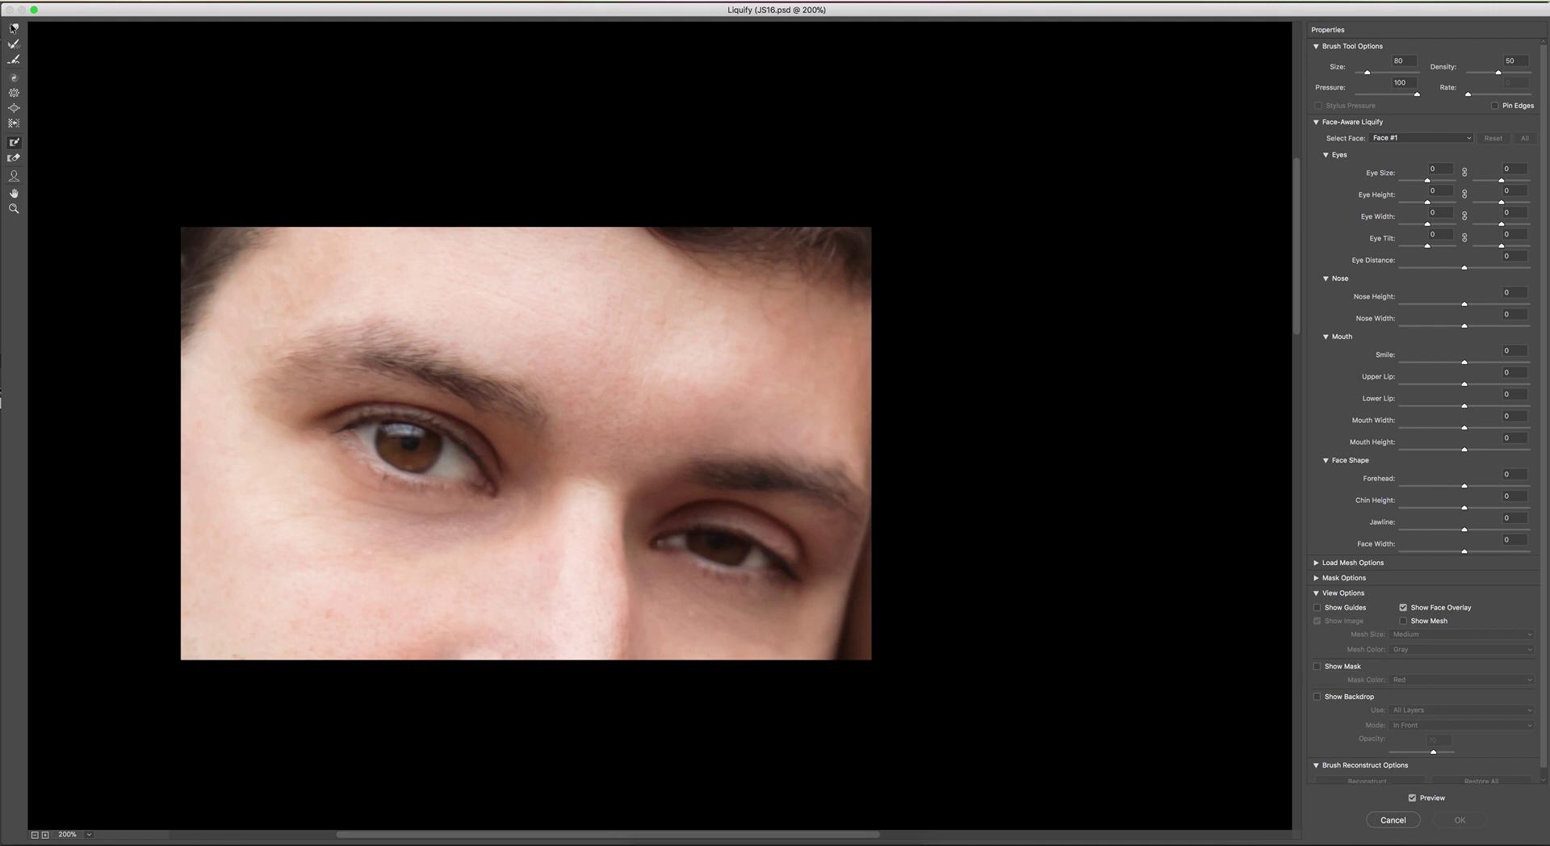
# Push the right eye's iris area upward with an enlarged Forward Warp brush.
pyautogui.click(15, 29)
pyautogui.press(']')
pyautogui.press(']')
pyautogui.press(']')
pyautogui.press(']')
pyautogui.press(']')
pyautogui.press(']')
pyautogui.press(']')
pyautogui.press(']')
pyautogui.press(']')
pyautogui.press(']')
pyautogui.press(']')
pyautogui.press(']')
pyautogui.press(']')
pyautogui.moveTo(739, 539); pyautogui.dragTo(742, 532)
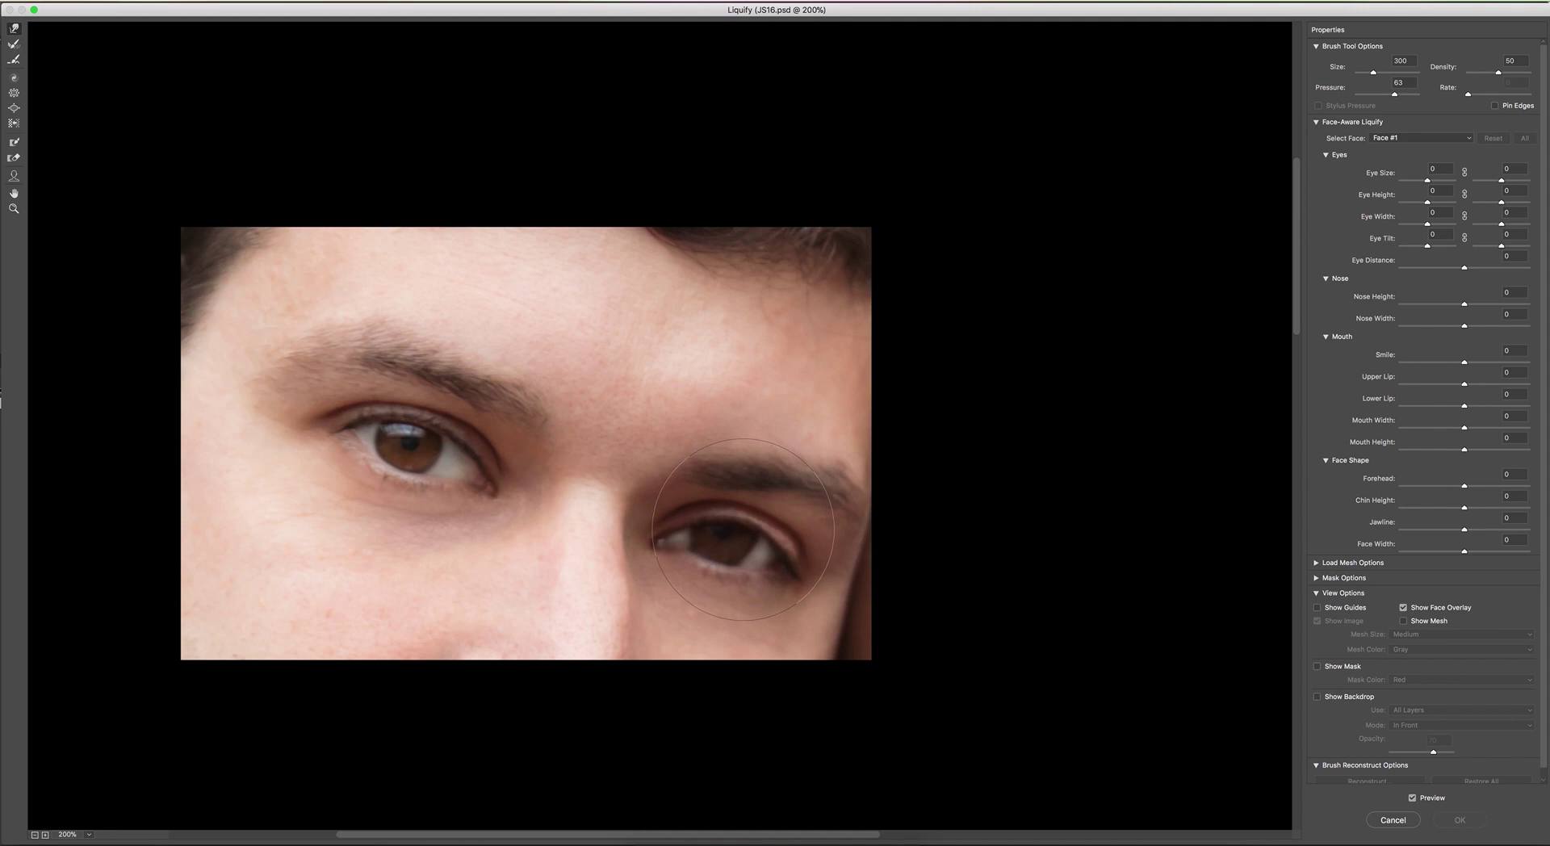
pyautogui.click(738, 528)
# With a smaller warp brush, push the right iris outward, reshape the lower edge, and compare with Preview.
pyautogui.press('[')
pyautogui.press('[')
pyautogui.press('[')
pyautogui.press('[')
pyautogui.press('[')
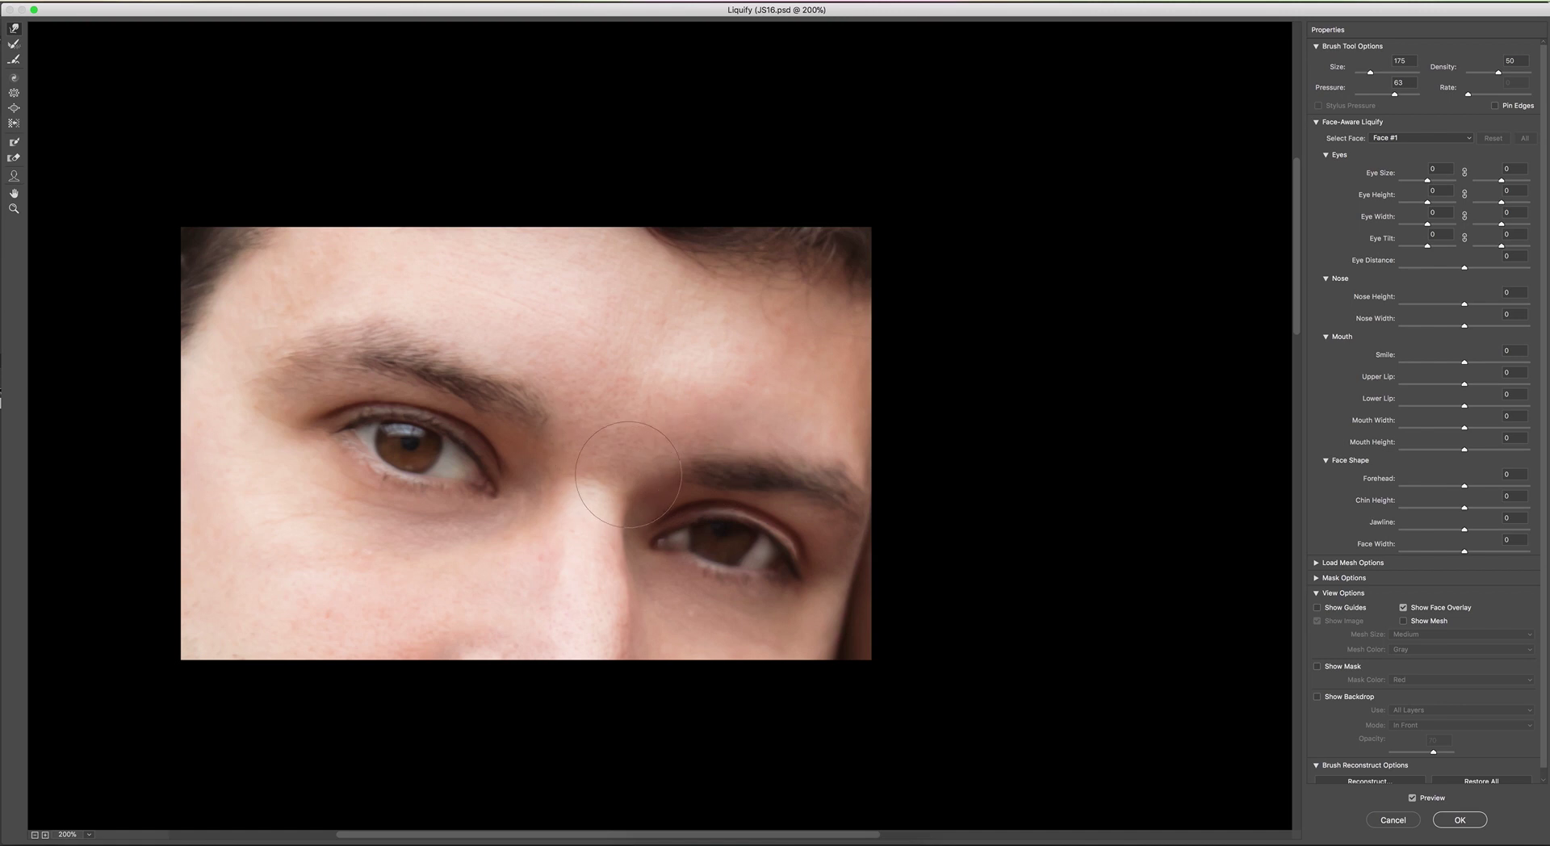
pyautogui.press('[')
pyautogui.press('[')
pyautogui.press('[')
pyautogui.press('[')
pyautogui.moveTo(713, 543); pyautogui.dragTo(741, 551)
pyautogui.moveTo(741, 557)
pyautogui.mouseDown()
pyautogui.moveTo(791, 586)
pyautogui.moveTo(781, 571)
pyautogui.mouseUp()
pyautogui.click(1412, 799)
pyautogui.click(1413, 799)
# Apply the Liquify warp to Layer 9 and check the eye group's contents.
pyautogui.click(1460, 820)
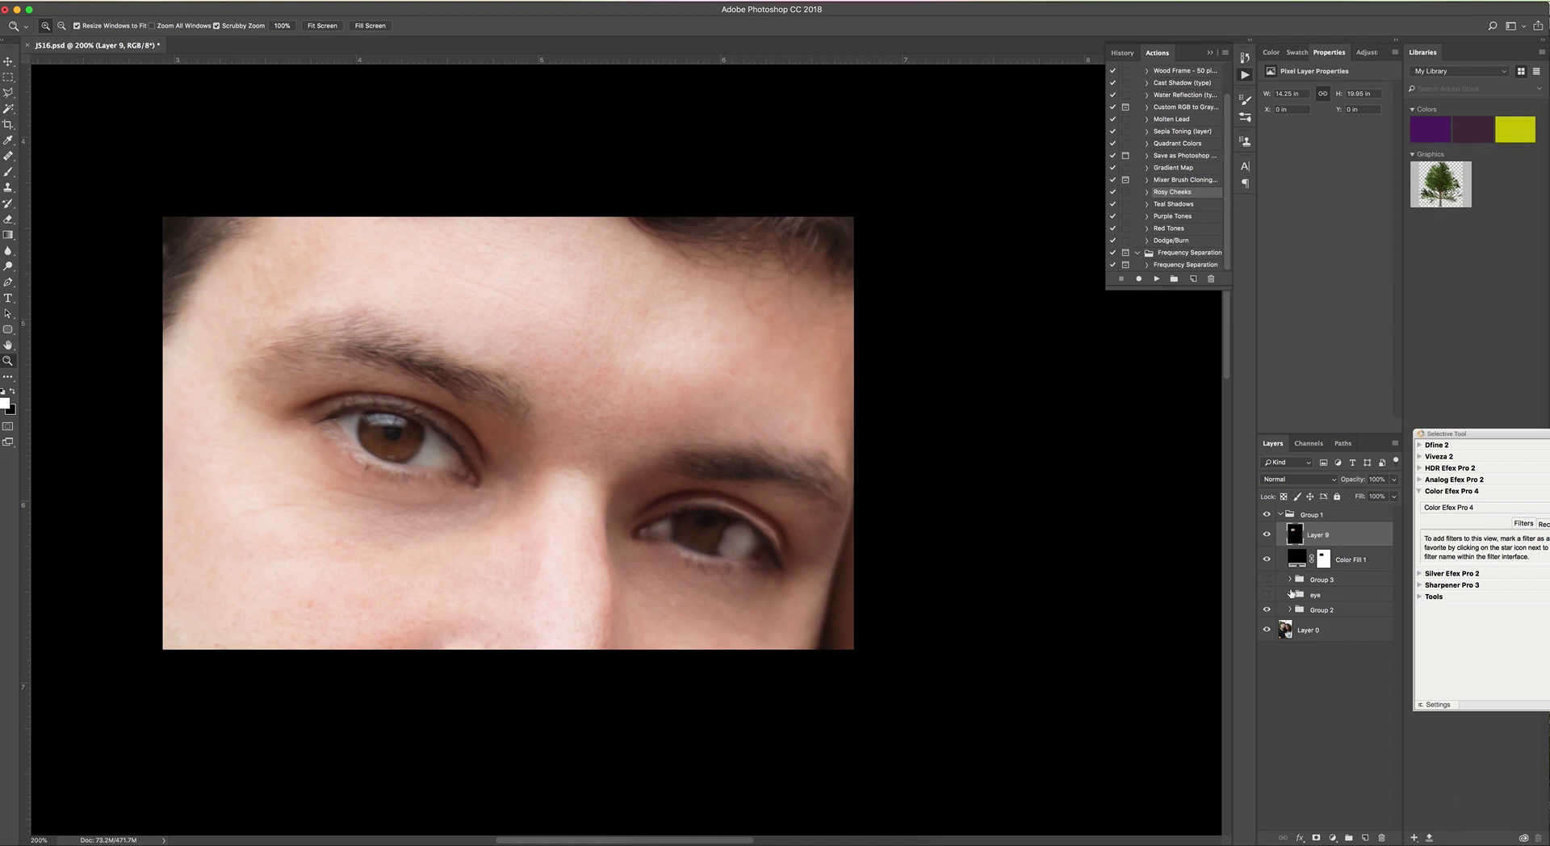
pyautogui.click(1290, 595)
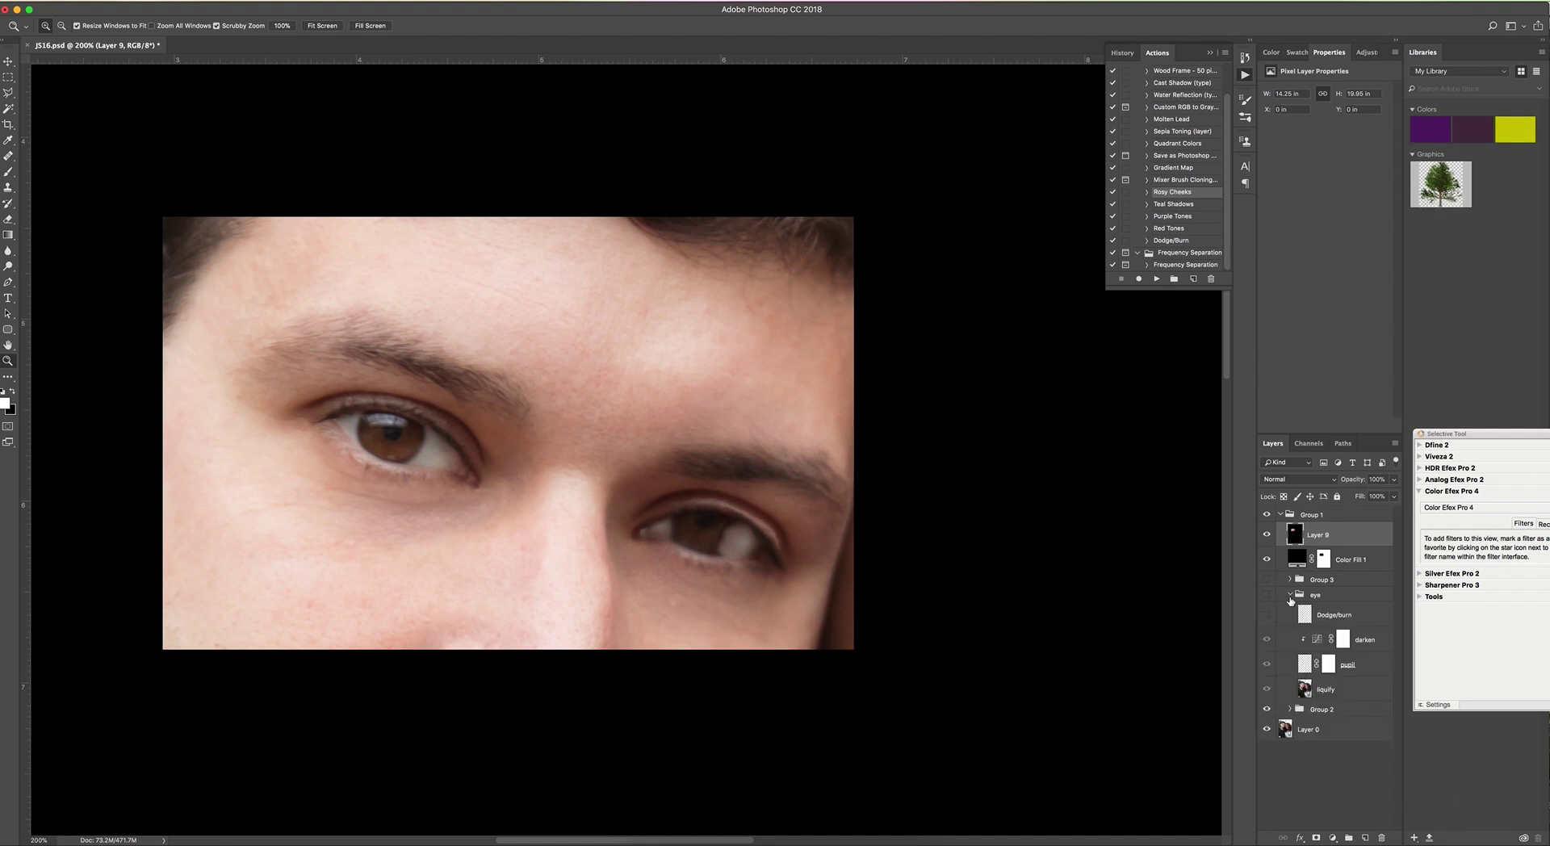
pyautogui.click(1291, 595)
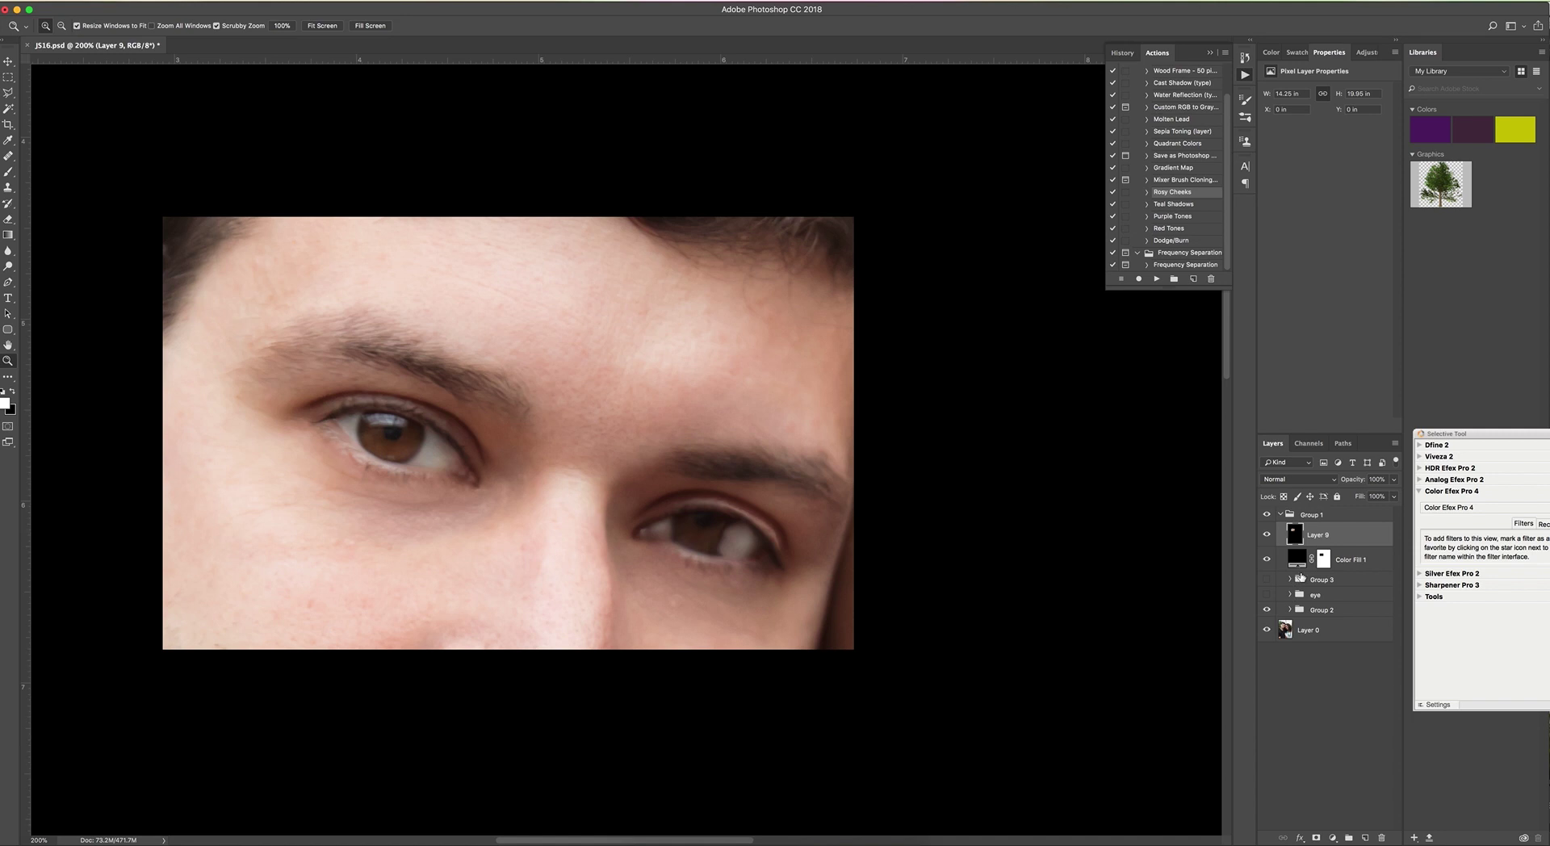
# Select the left iris with an elliptical marquee and copy it to a new Layer 10.
pyautogui.click(10, 80)
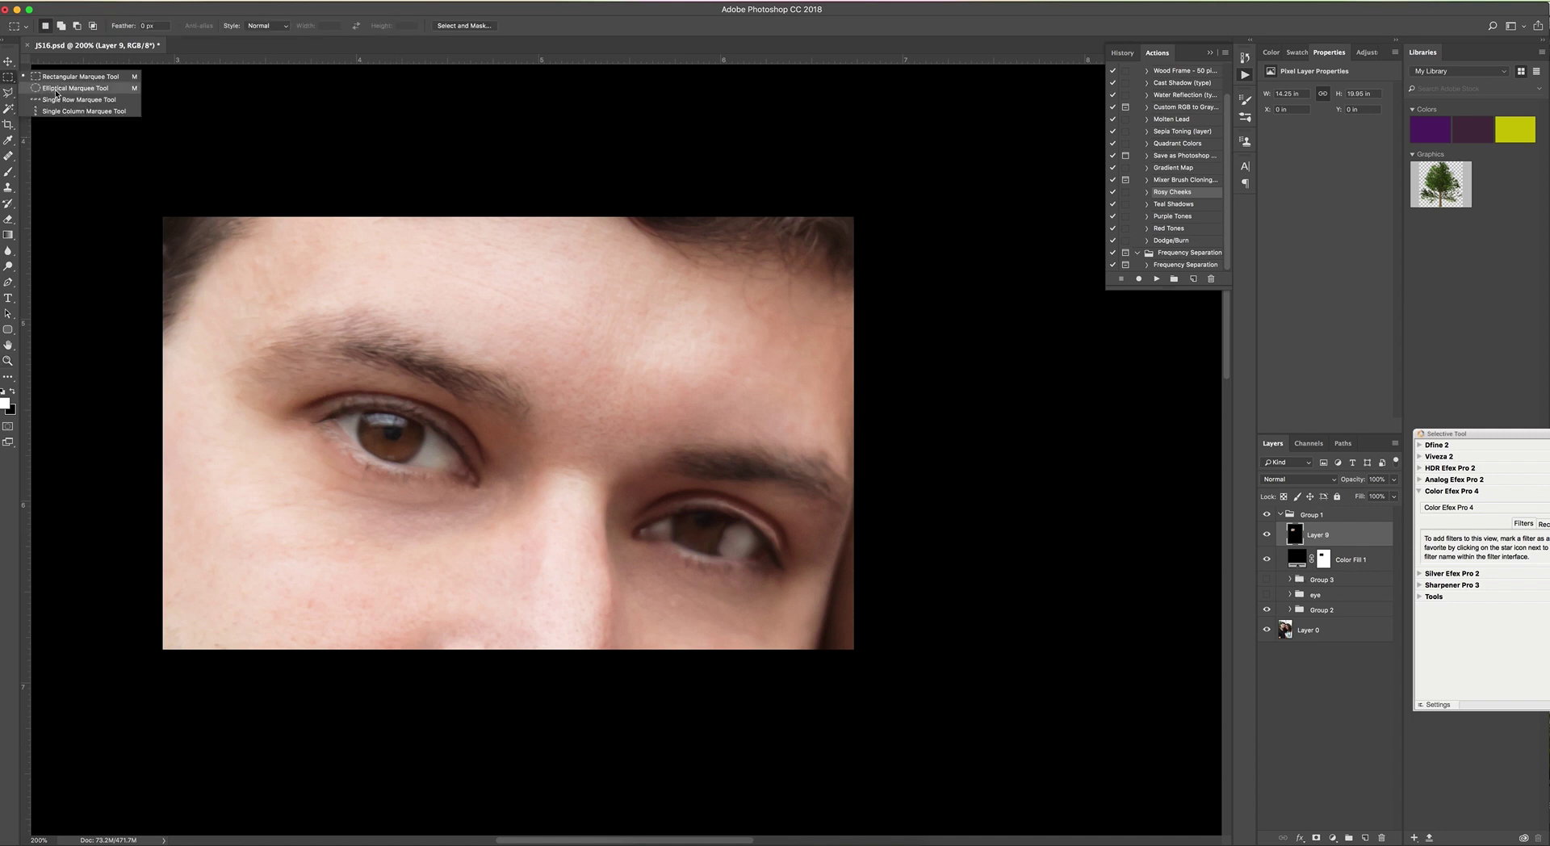
pyautogui.click(56, 88)
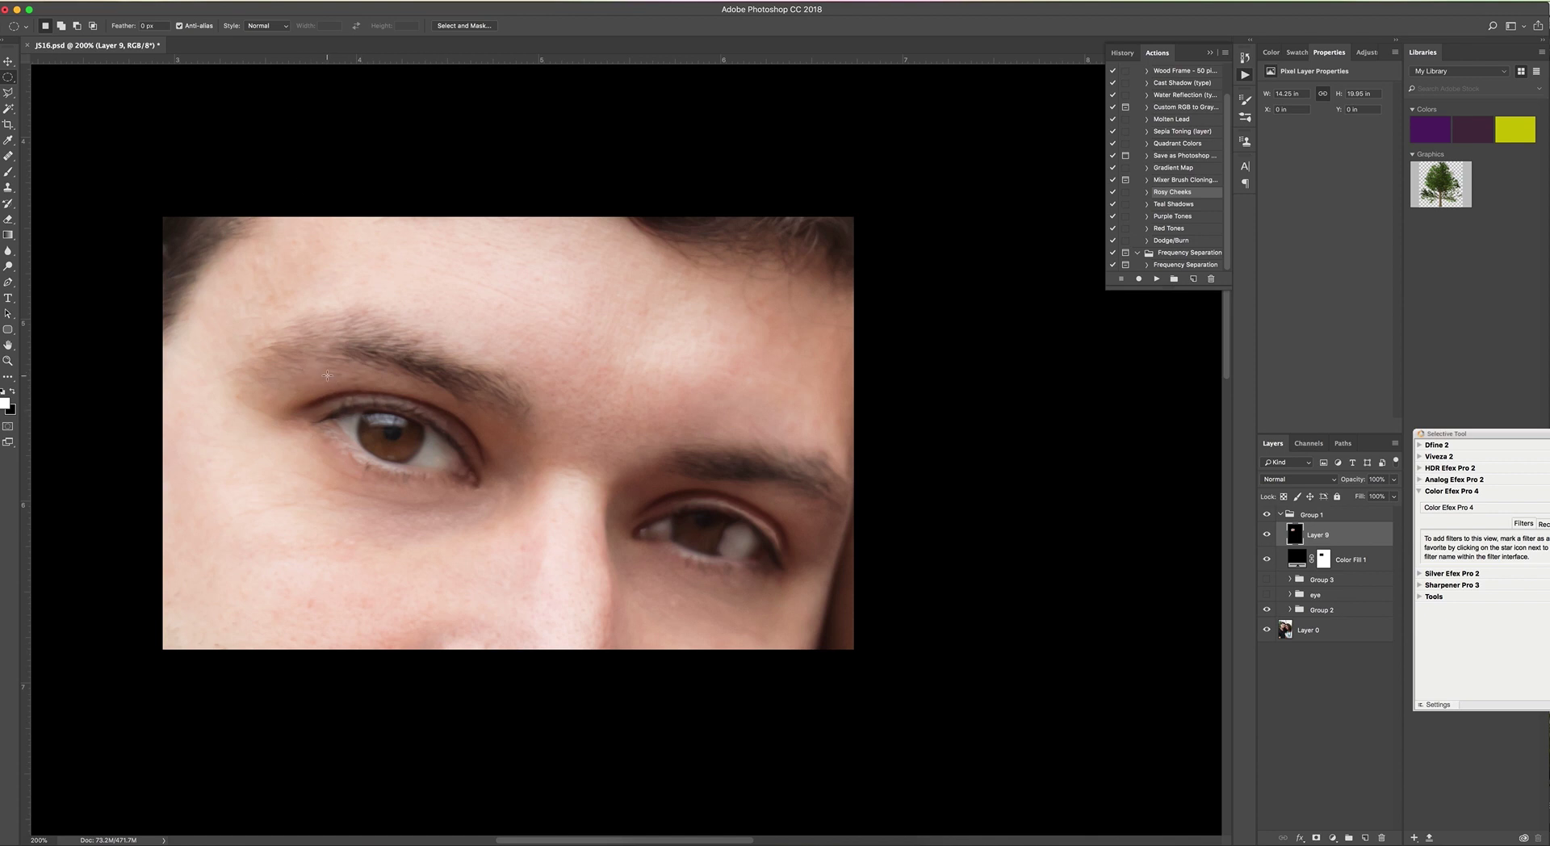
pyautogui.moveTo(327, 376); pyautogui.dragTo(442, 478)
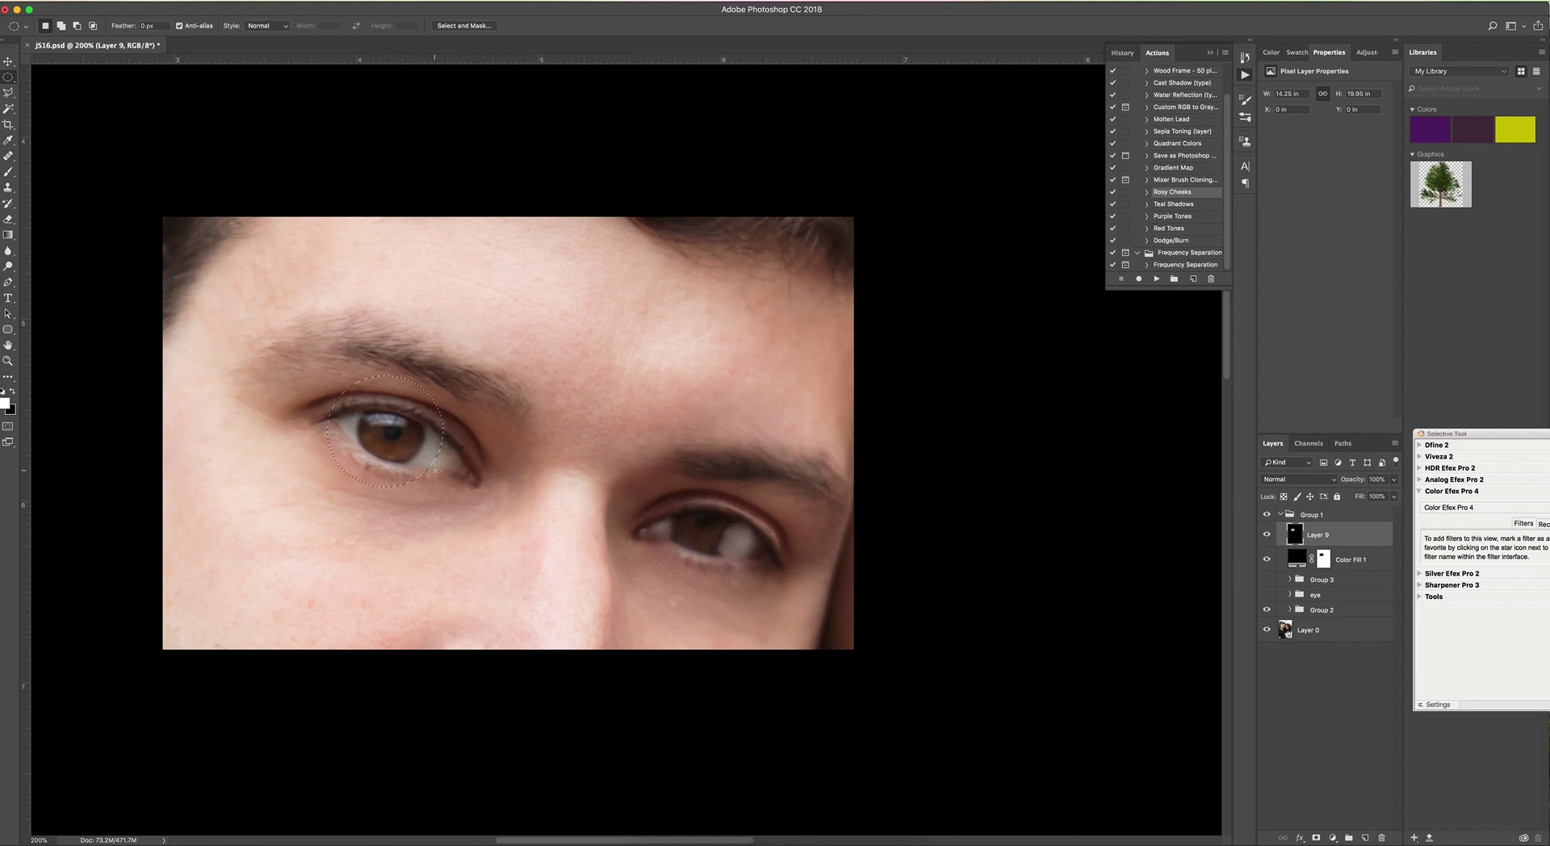
pyautogui.rightClick(389, 441)
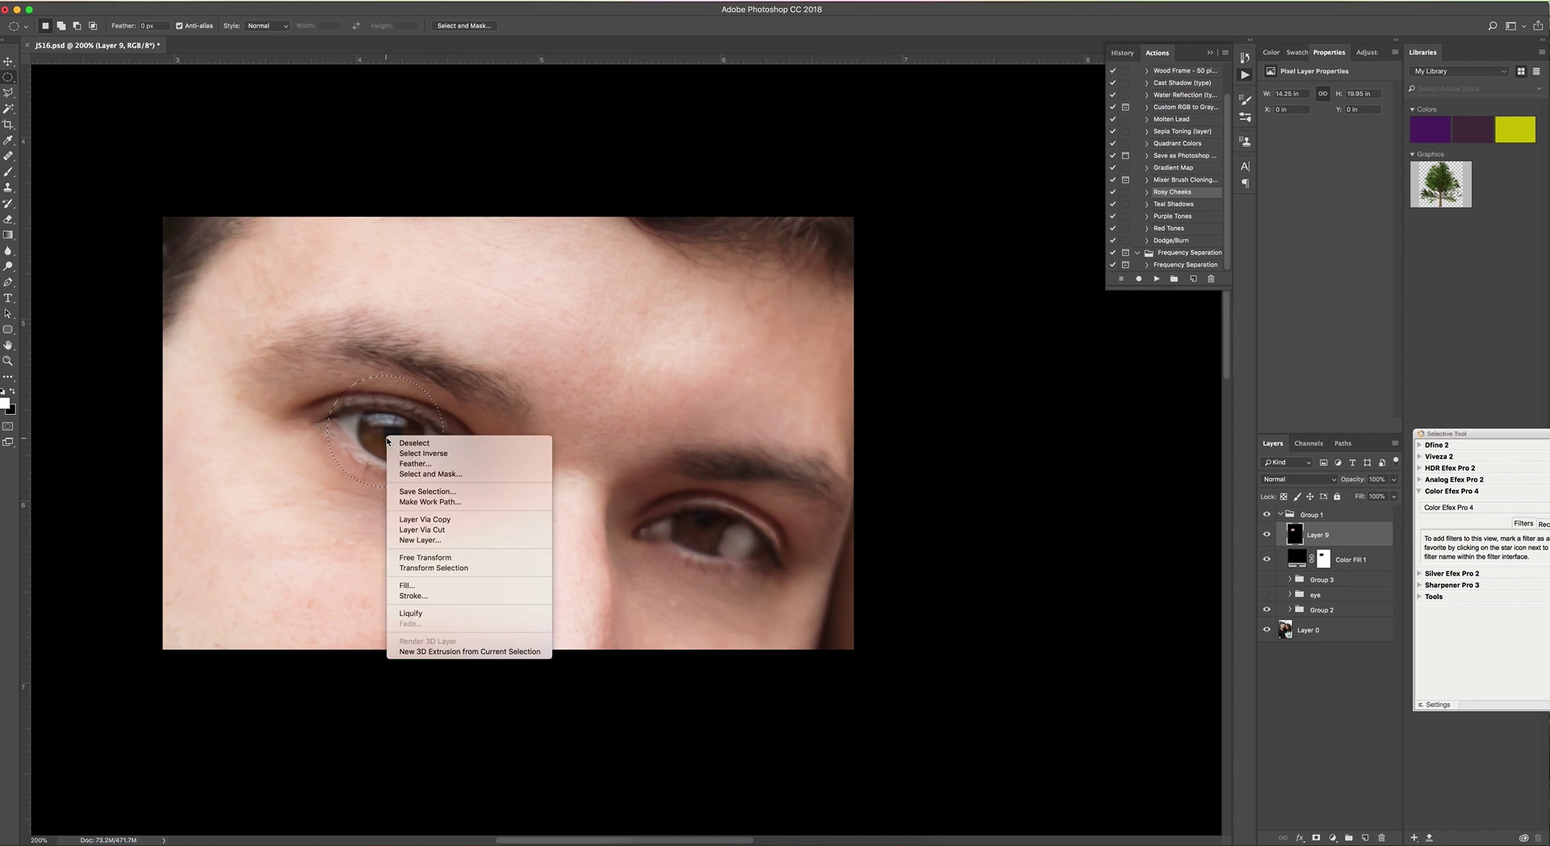
pyautogui.click(426, 521)
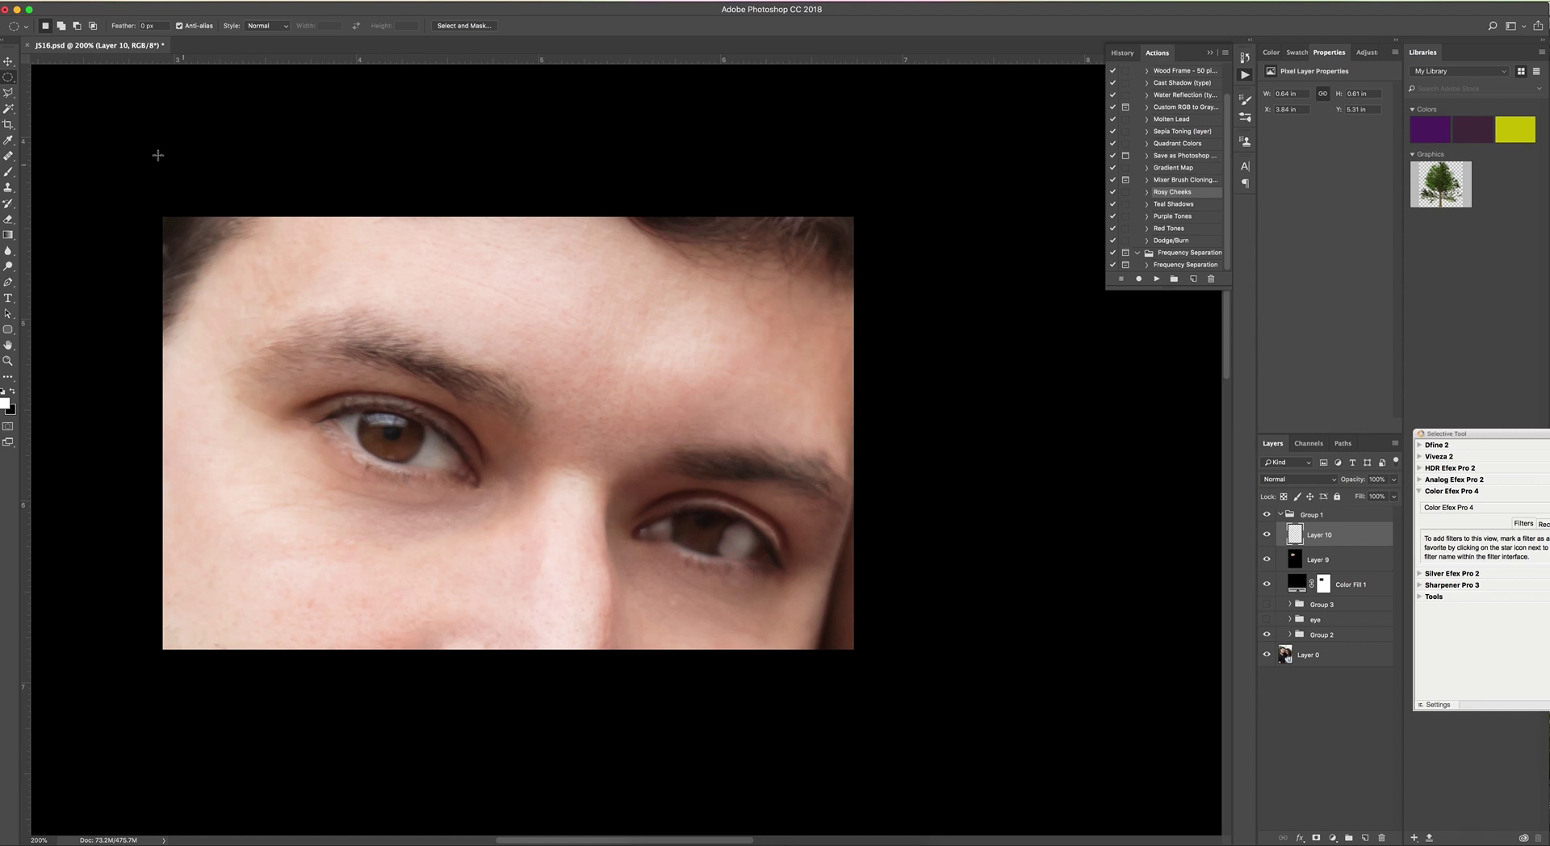
# Drag Layer 10's iris copy over the iris of the narrower right eye.
pyautogui.click(10, 63)
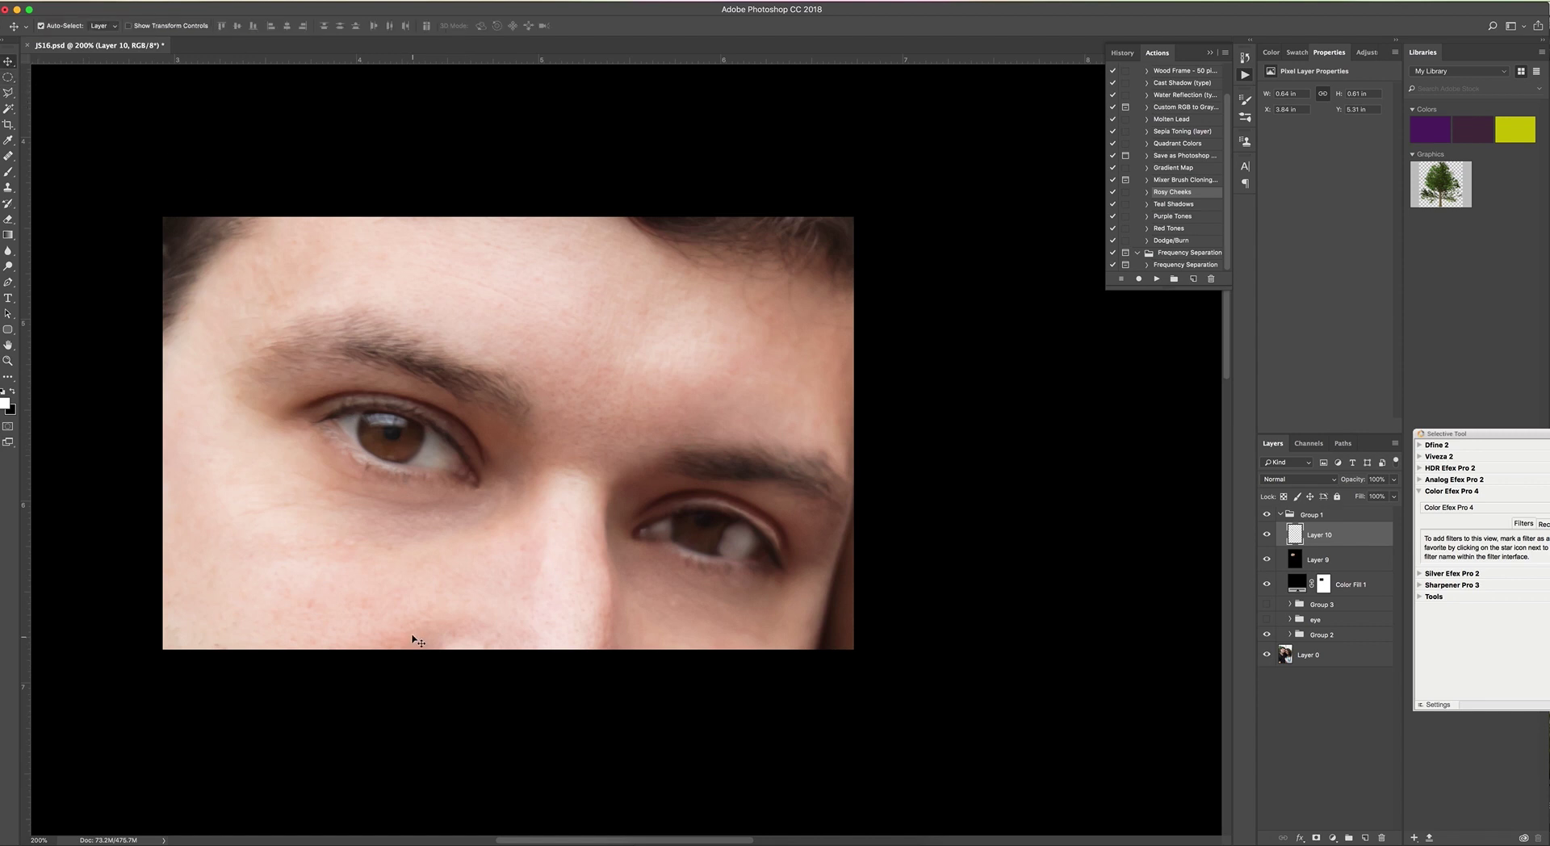
pyautogui.moveTo(432, 454); pyautogui.dragTo(707, 545)
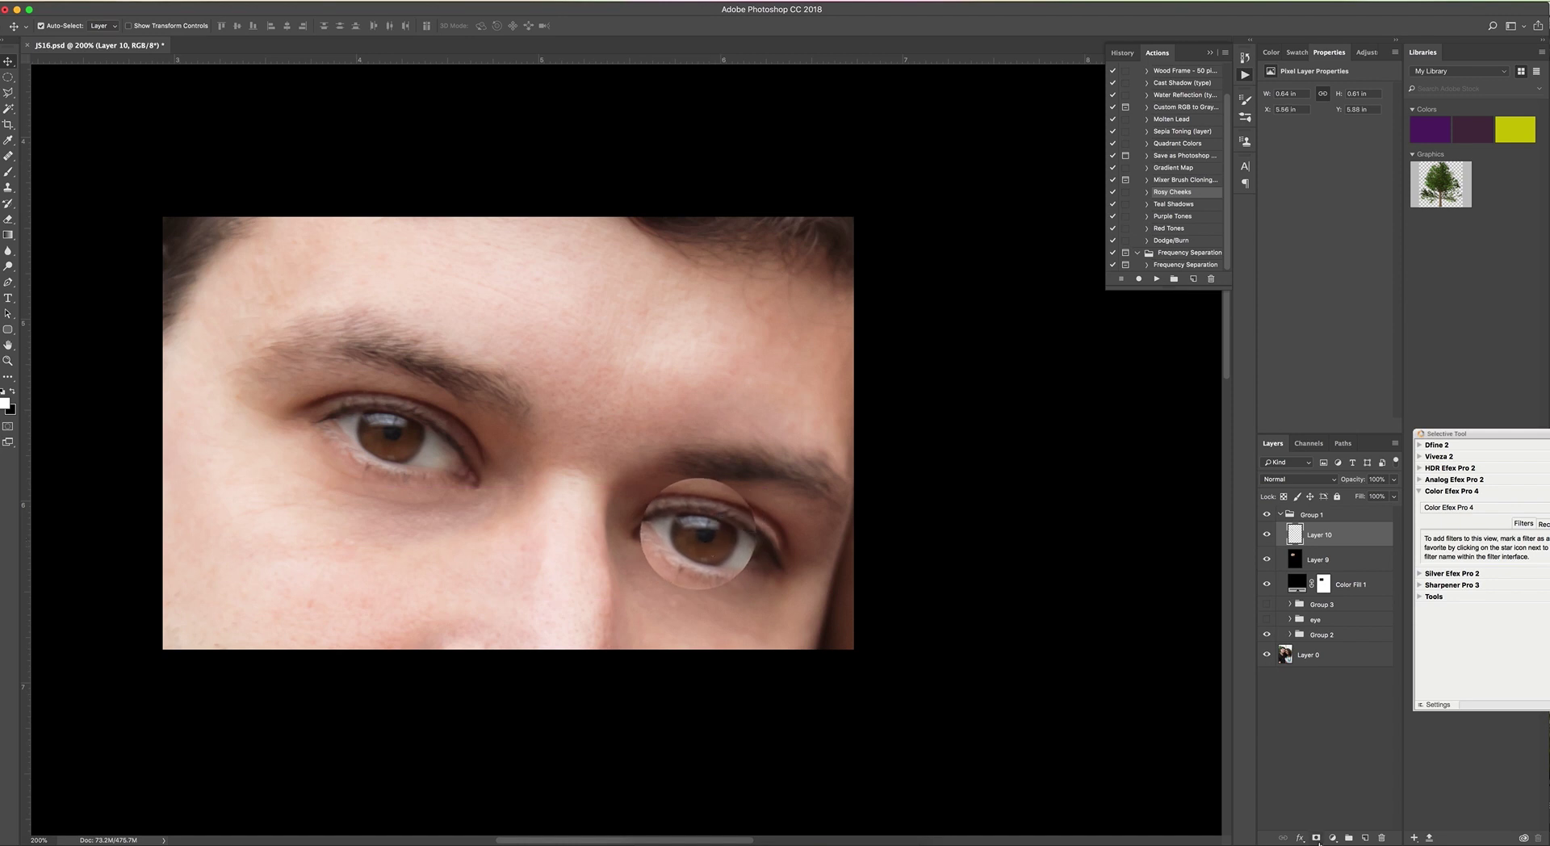
# Add a white layer mask to Layer 10 and switch to the Brush tool.
pyautogui.click(1317, 840)
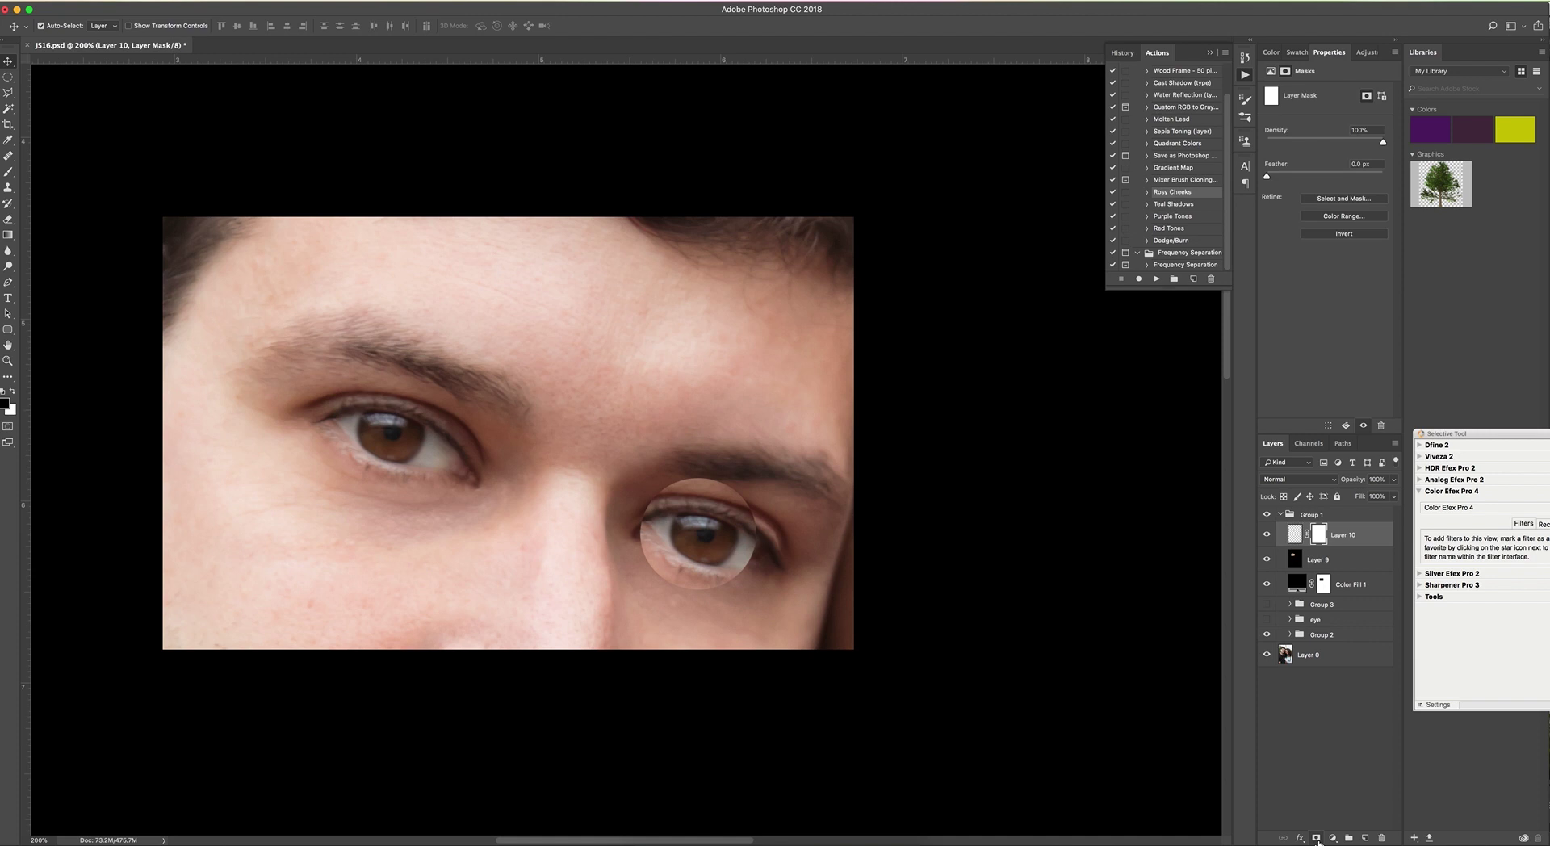
pyautogui.click(8, 172)
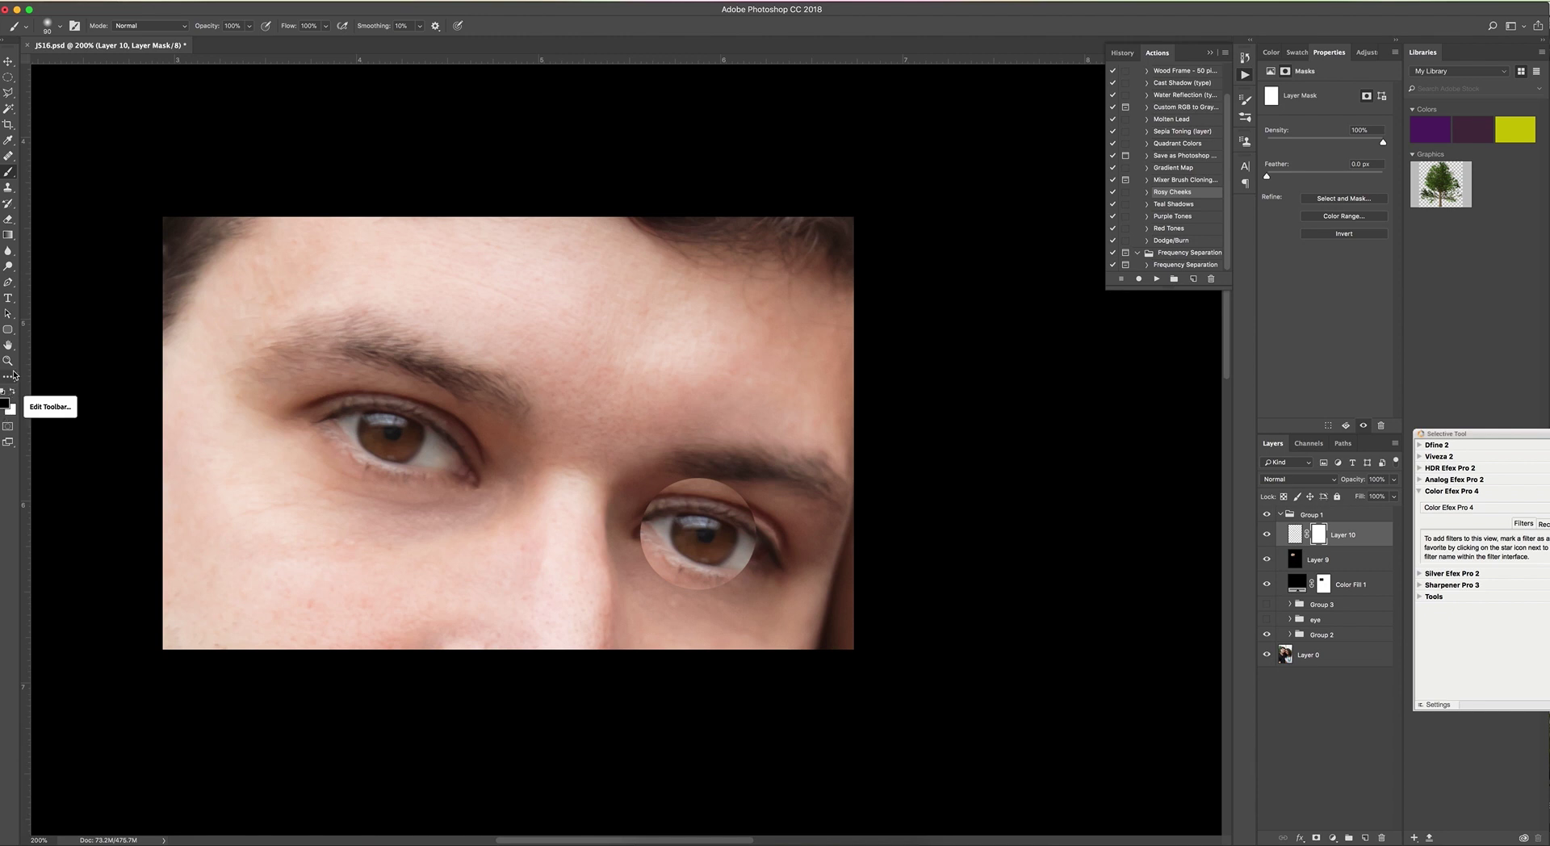
# Paint black on Layer 10's mask with a 70 px brush, hiding the lower-left and upper-lid edges.
pyautogui.press('[')
pyautogui.press('[')
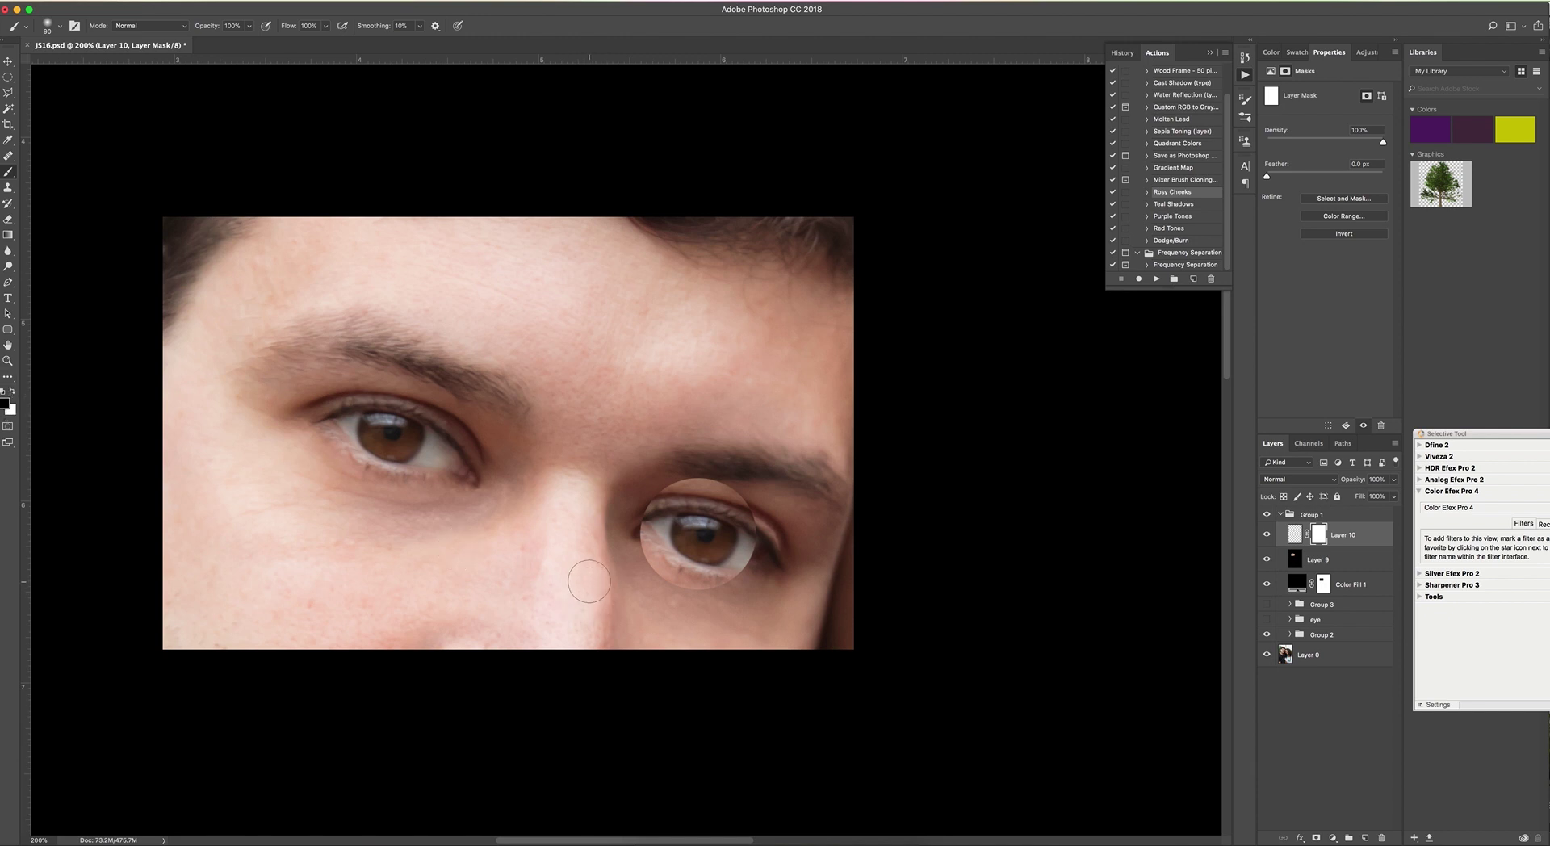
pyautogui.moveTo(654, 583)
pyautogui.mouseDown()
pyautogui.moveTo(640, 542)
pyautogui.moveTo(702, 534)
pyautogui.moveTo(760, 545)
pyautogui.moveTo(737, 583)
pyautogui.moveTo(703, 596)
pyautogui.moveTo(716, 587)
pyautogui.moveTo(661, 567)
pyautogui.moveTo(730, 583)
pyautogui.moveTo(639, 554)
pyautogui.moveTo(739, 563)
pyautogui.mouseUp()
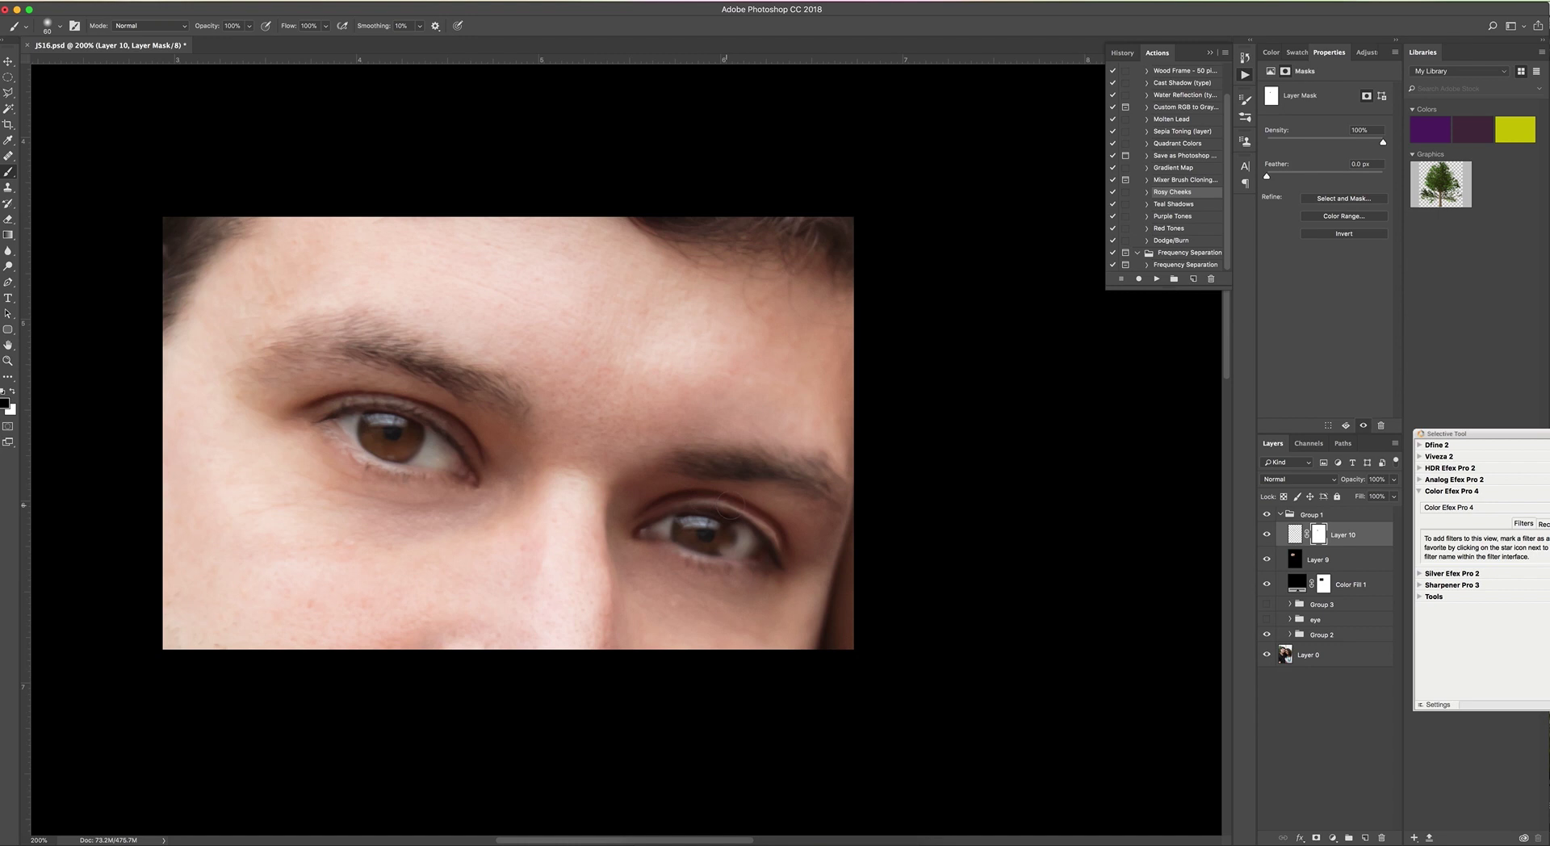
pyautogui.moveTo(728, 507); pyautogui.dragTo(691, 519)
# Target Layer 10's pixels and nudge the iris copy to X 5.53 in, Y 5.87 in.
pyautogui.click(1295, 535)
pyautogui.press('x')
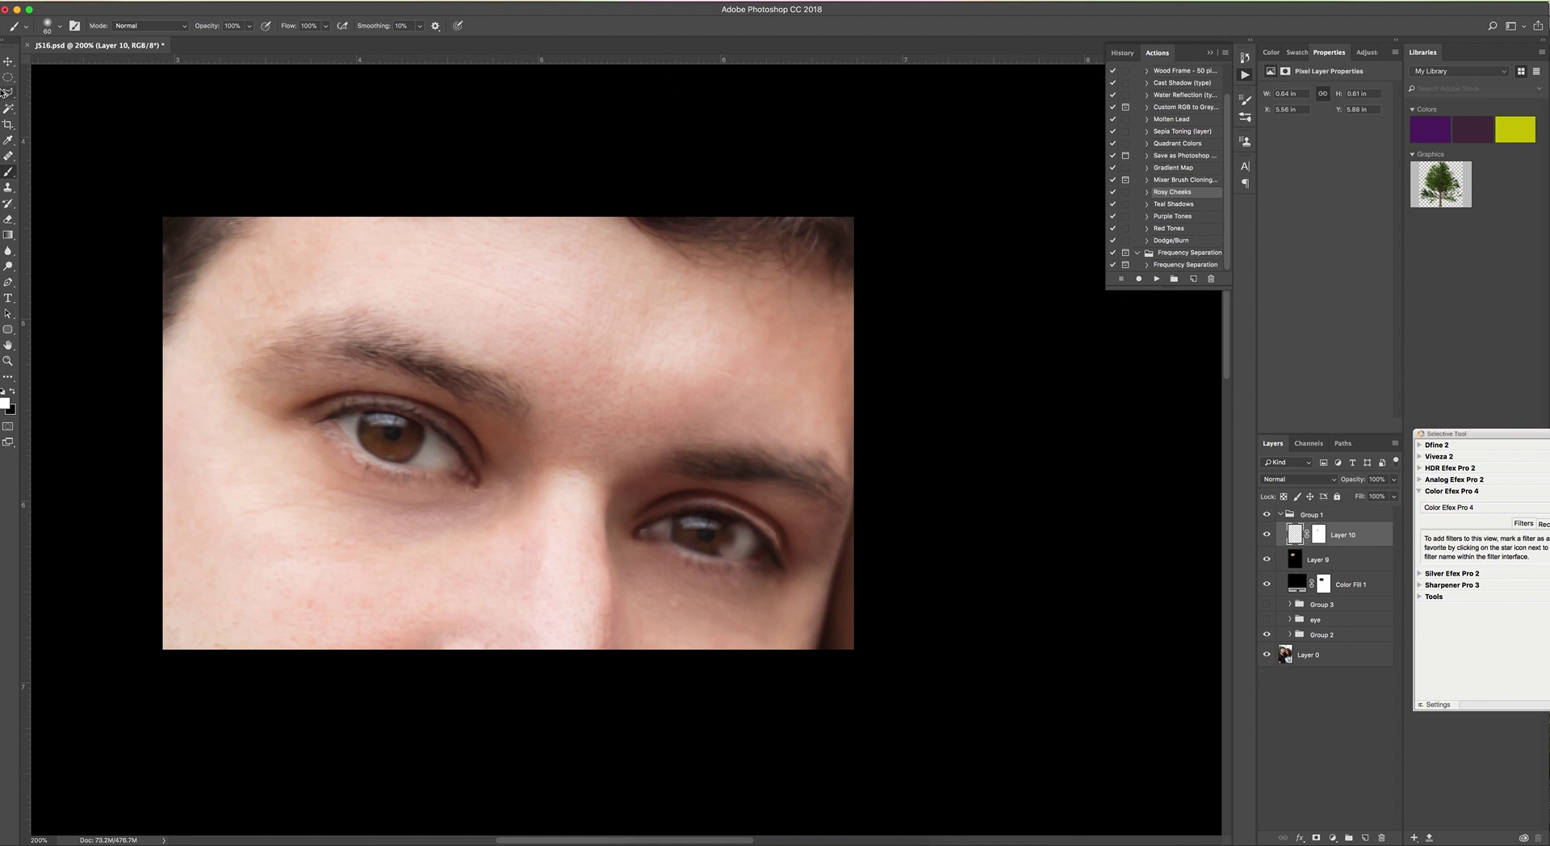
pyautogui.click(8, 62)
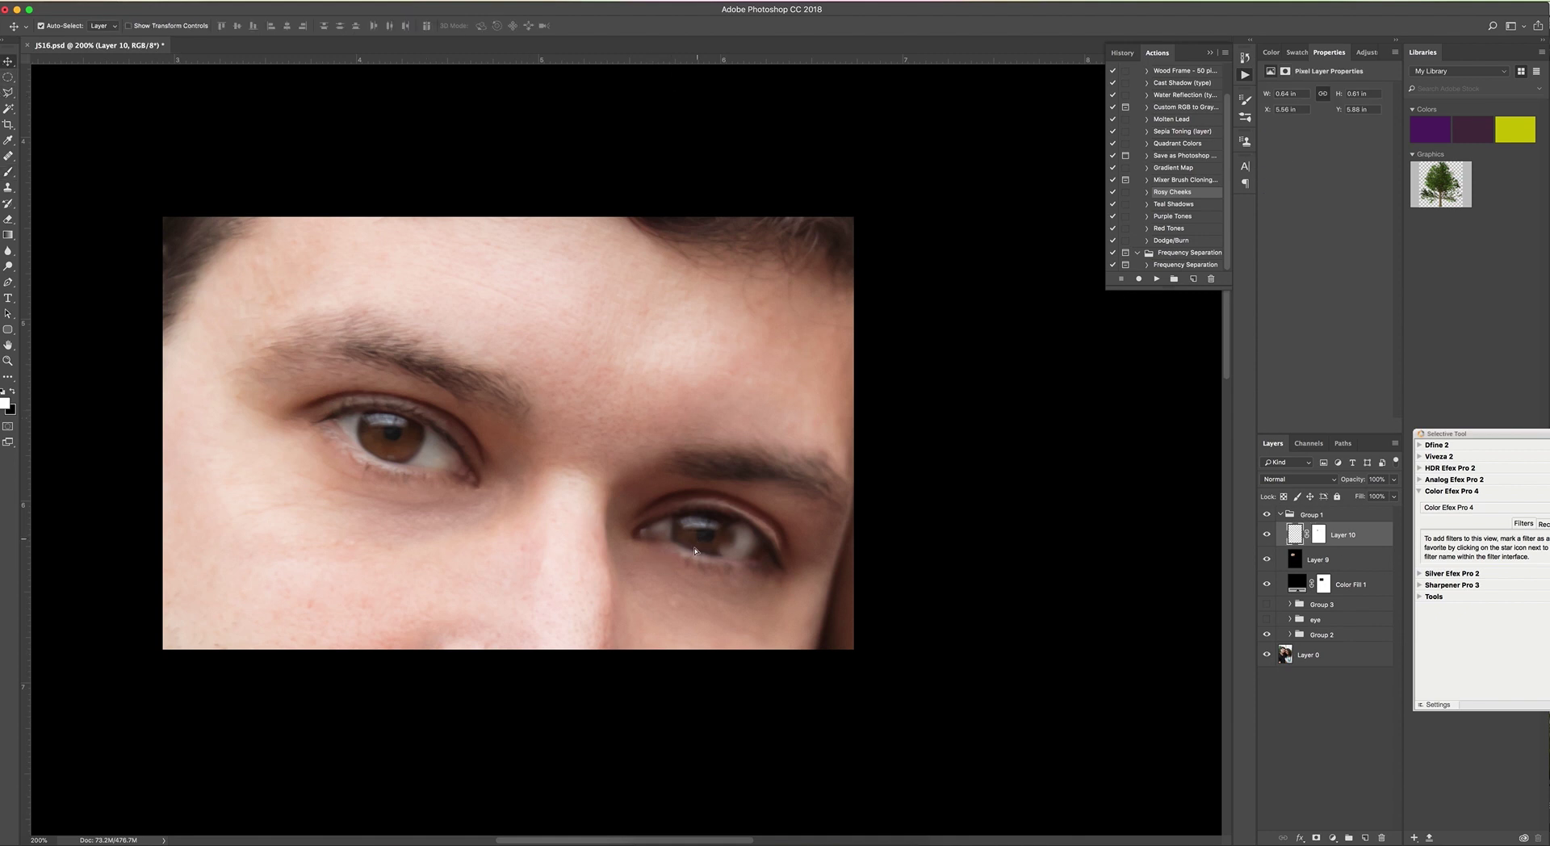
pyautogui.moveTo(695, 552); pyautogui.dragTo(692, 537)
# Paint white on Layer 10's mask with a size-50 brush to blend the iris into the lids.
pyautogui.click(1320, 532)
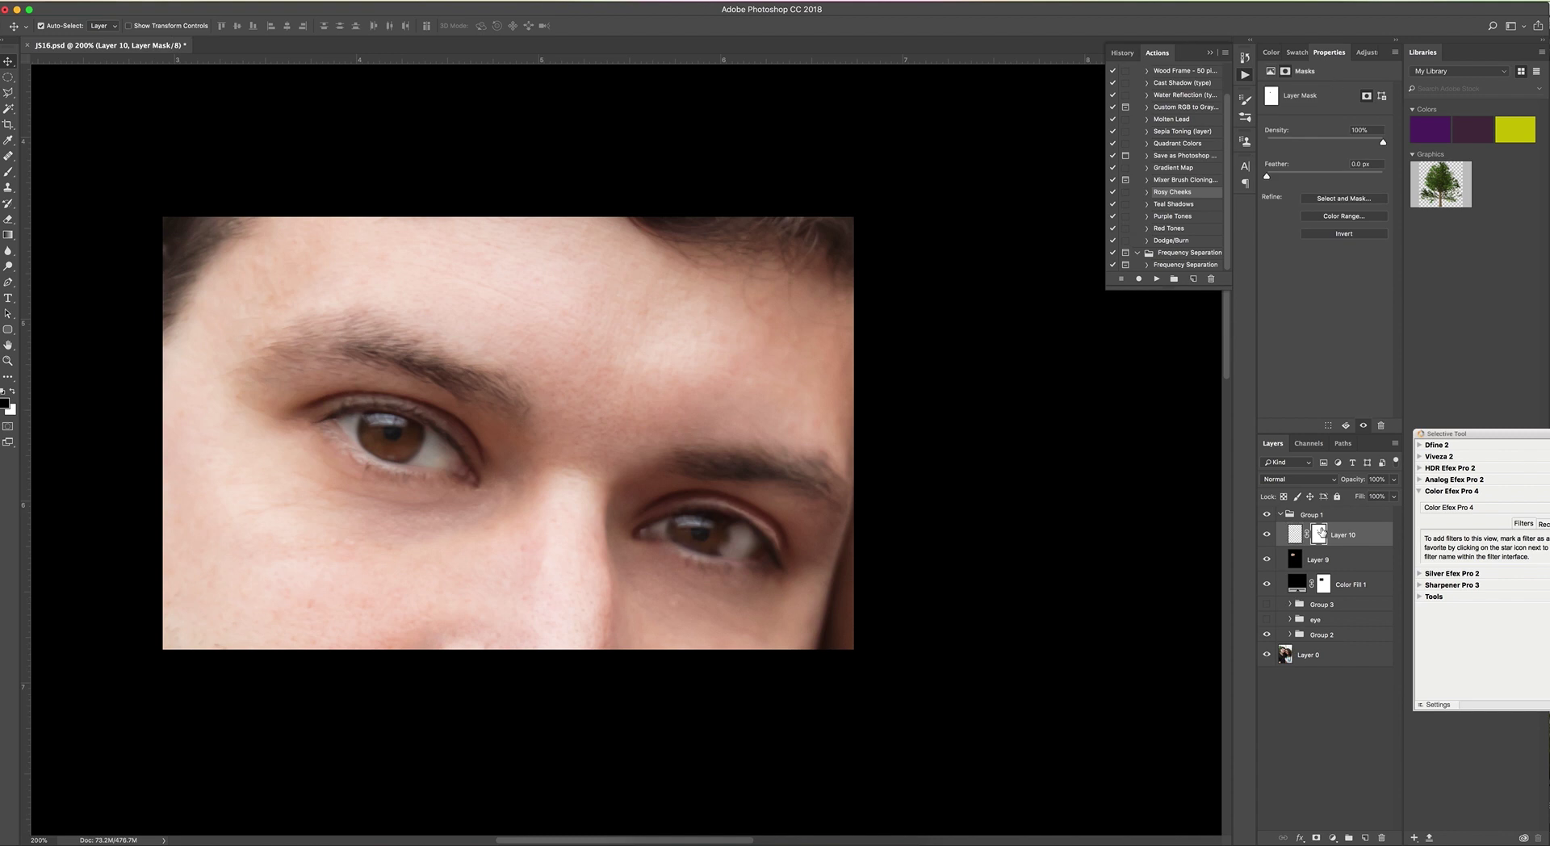
pyautogui.click(8, 171)
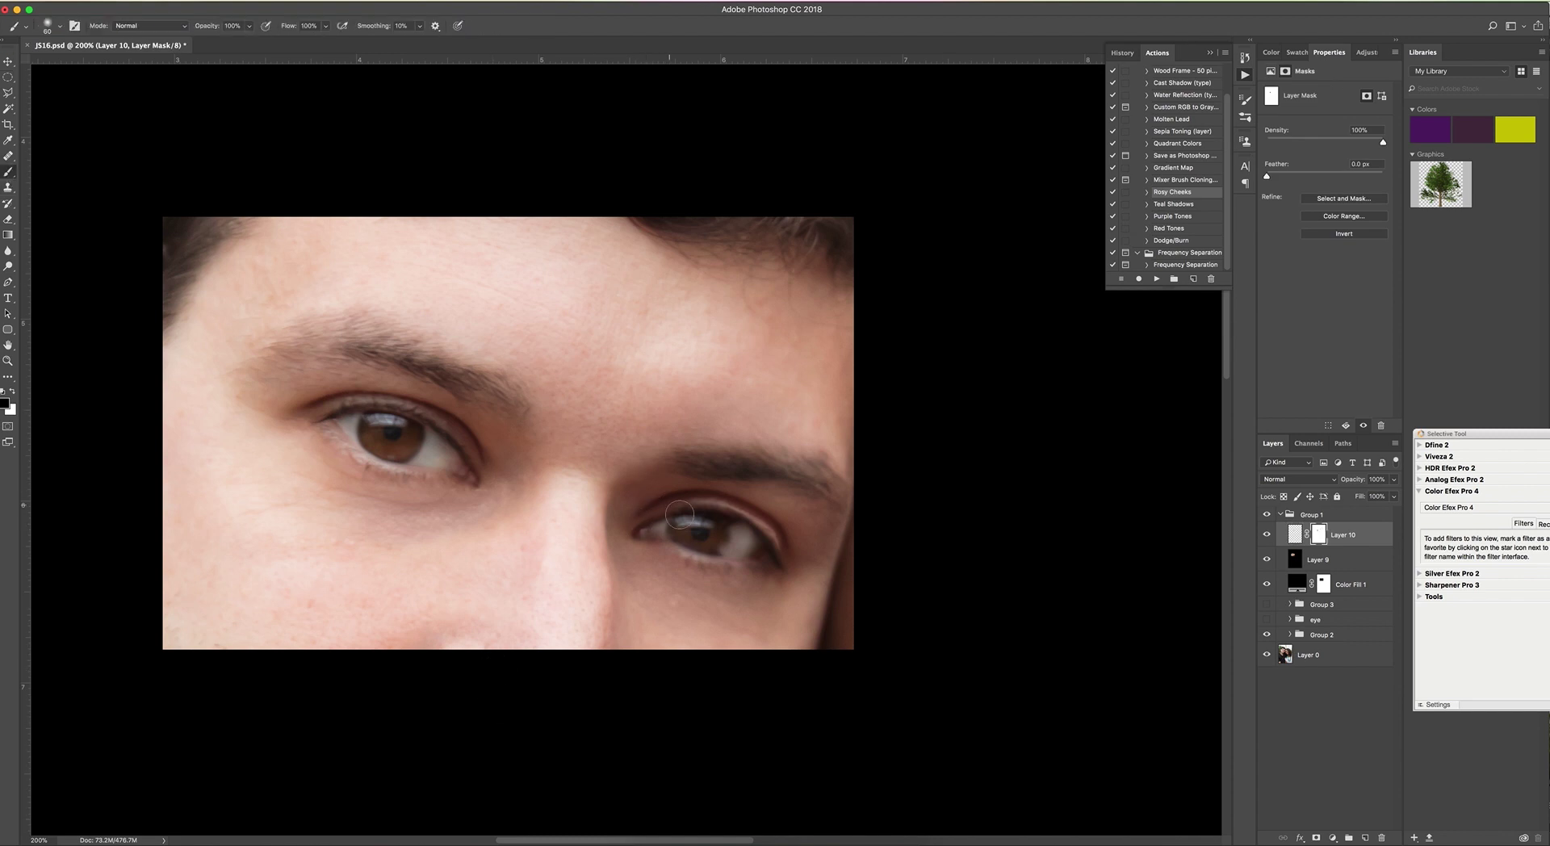
pyautogui.press('[')
pyautogui.press('[')
pyautogui.press('x')
pyautogui.click(1294, 535)
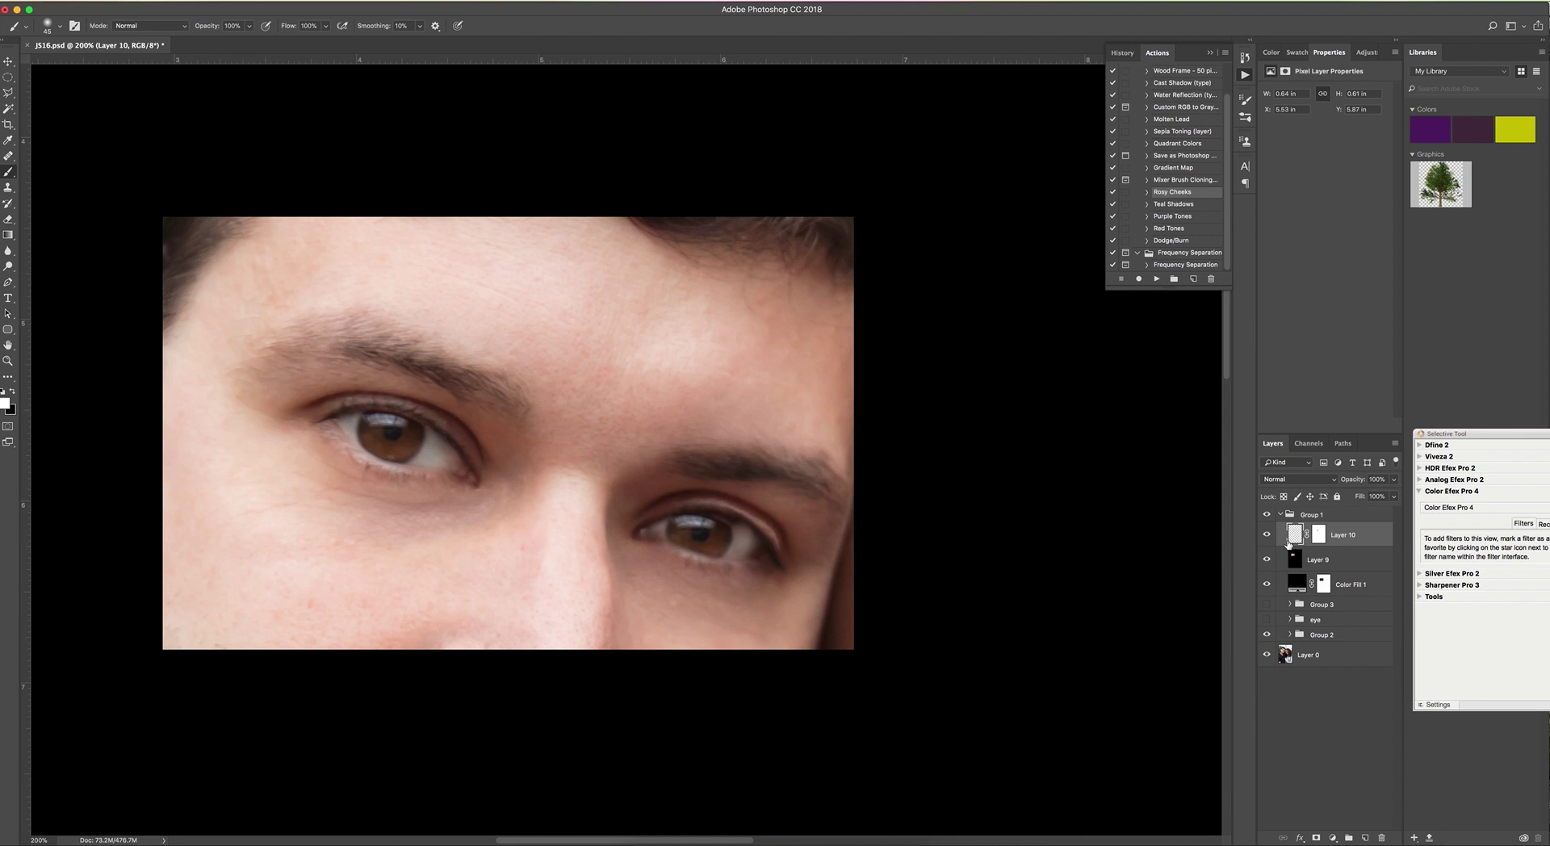
# Scale the copied eye on Layer 10 down to about 95%.
pyautogui.press('super+t')
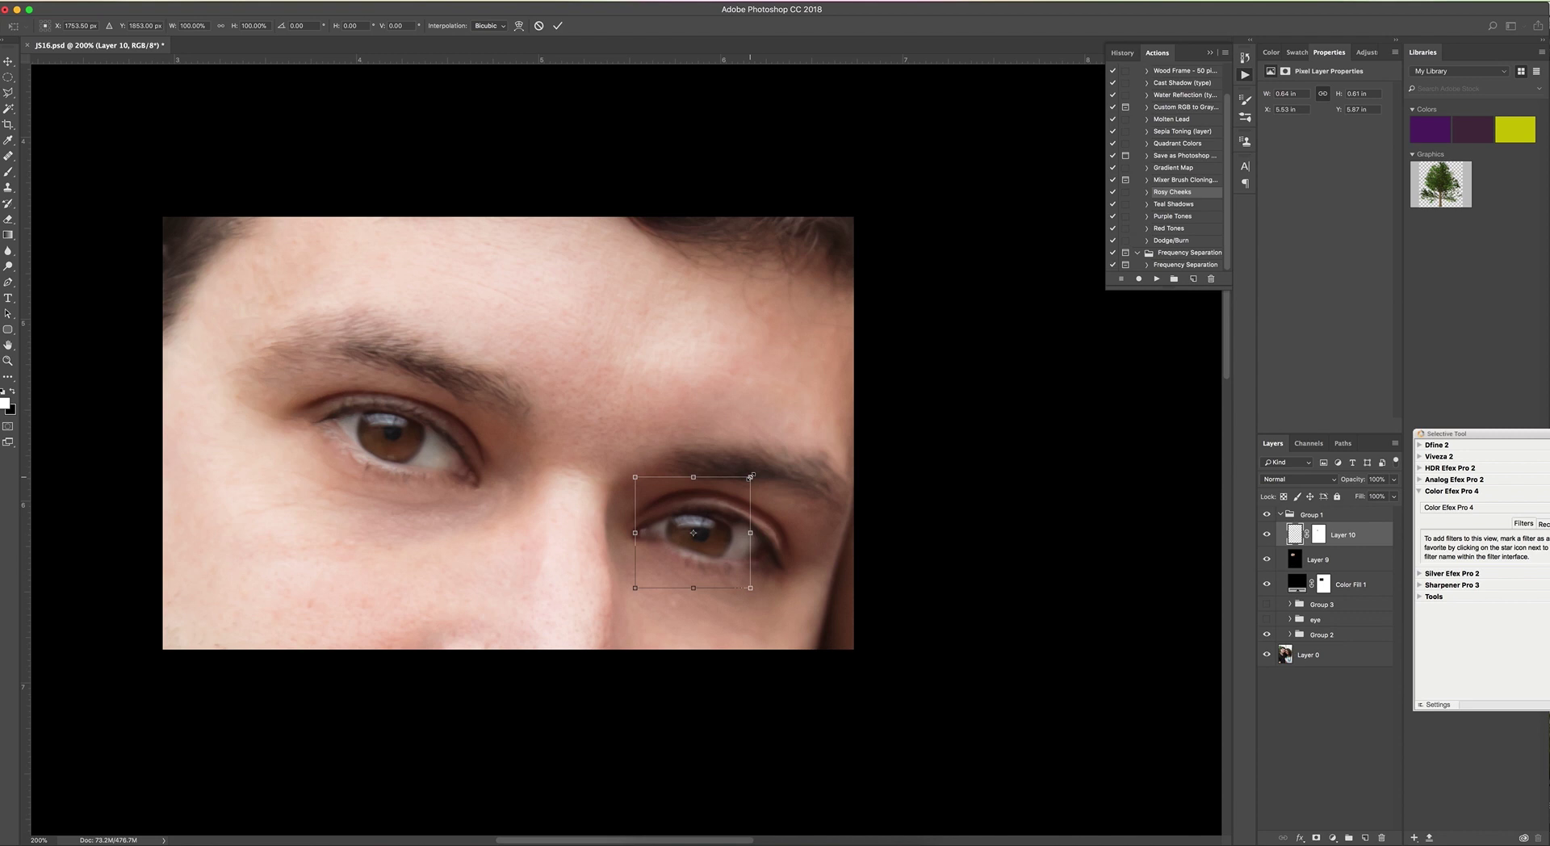
pyautogui.moveTo(747, 479); pyautogui.dragTo(744, 482)
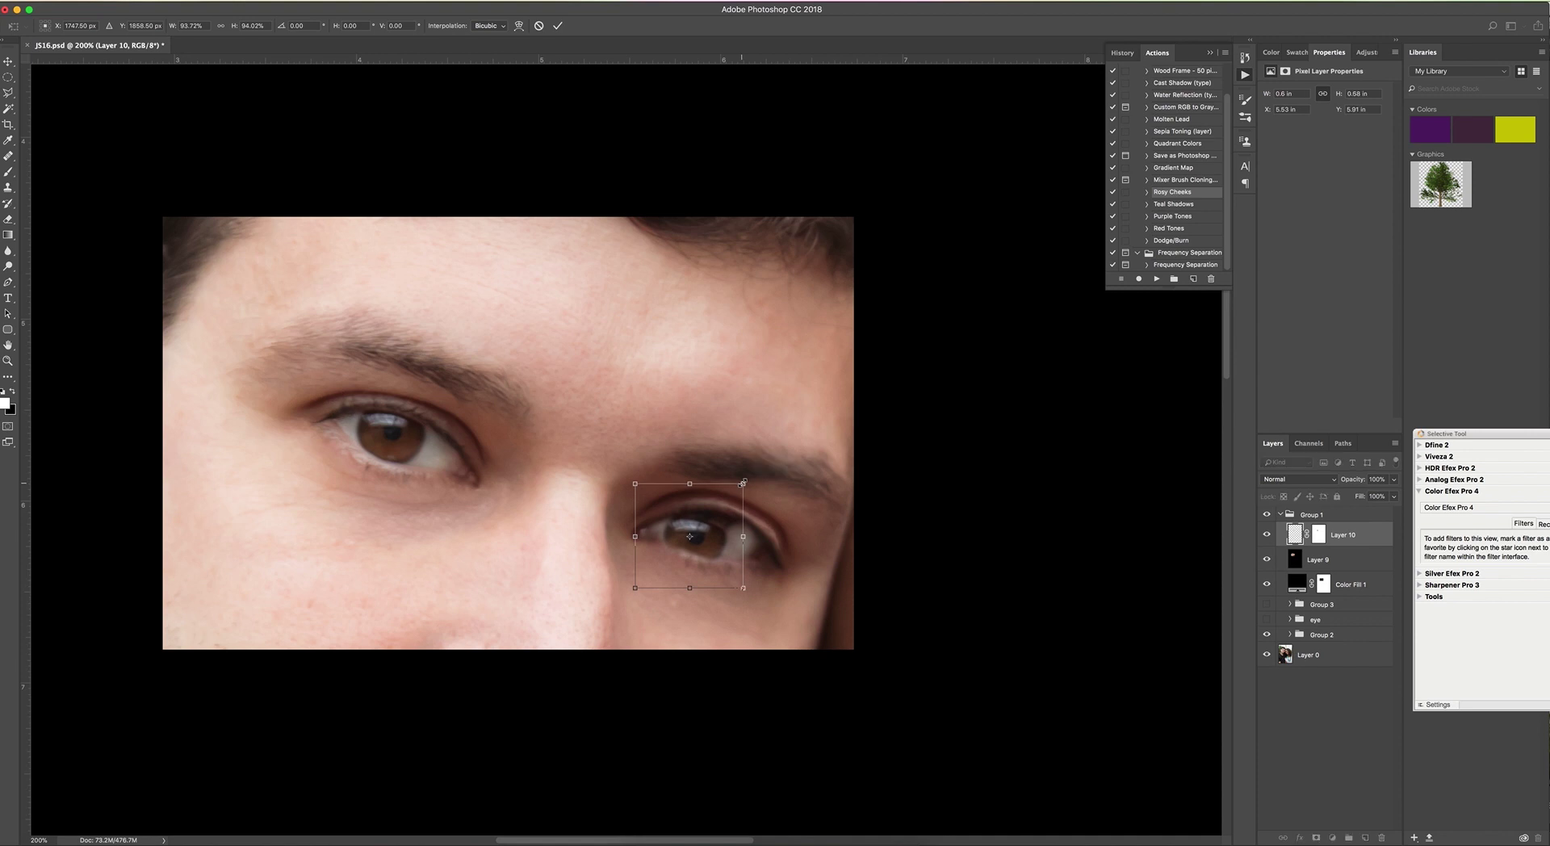
pyautogui.press('Return')
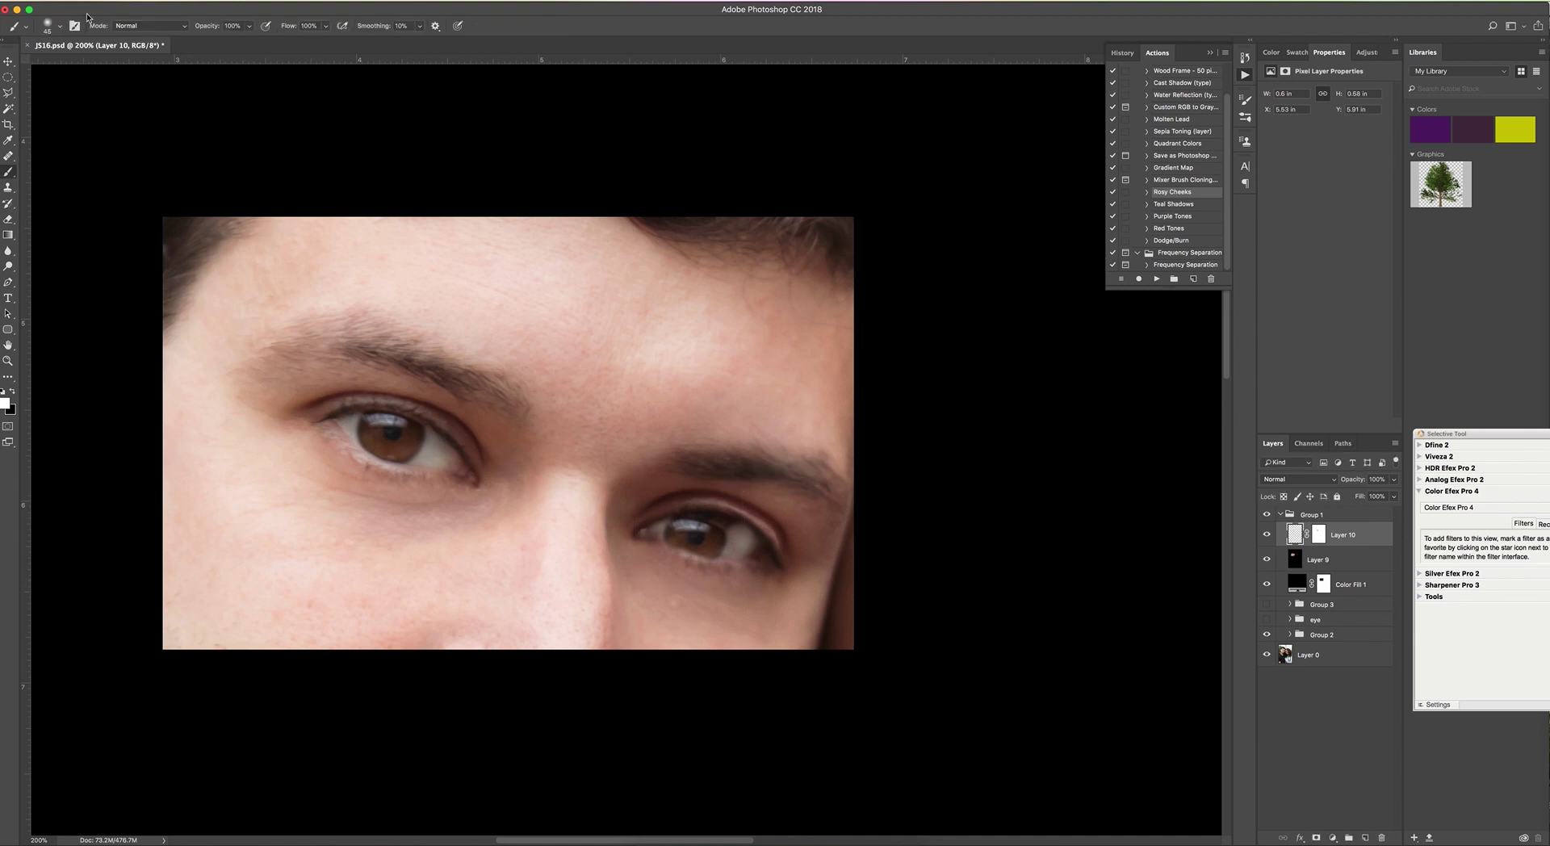
# Shift the copied eye slightly right and nudge it up within the right eye.
pyautogui.click(9, 63)
pyautogui.moveTo(677, 536); pyautogui.dragTo(695, 535)
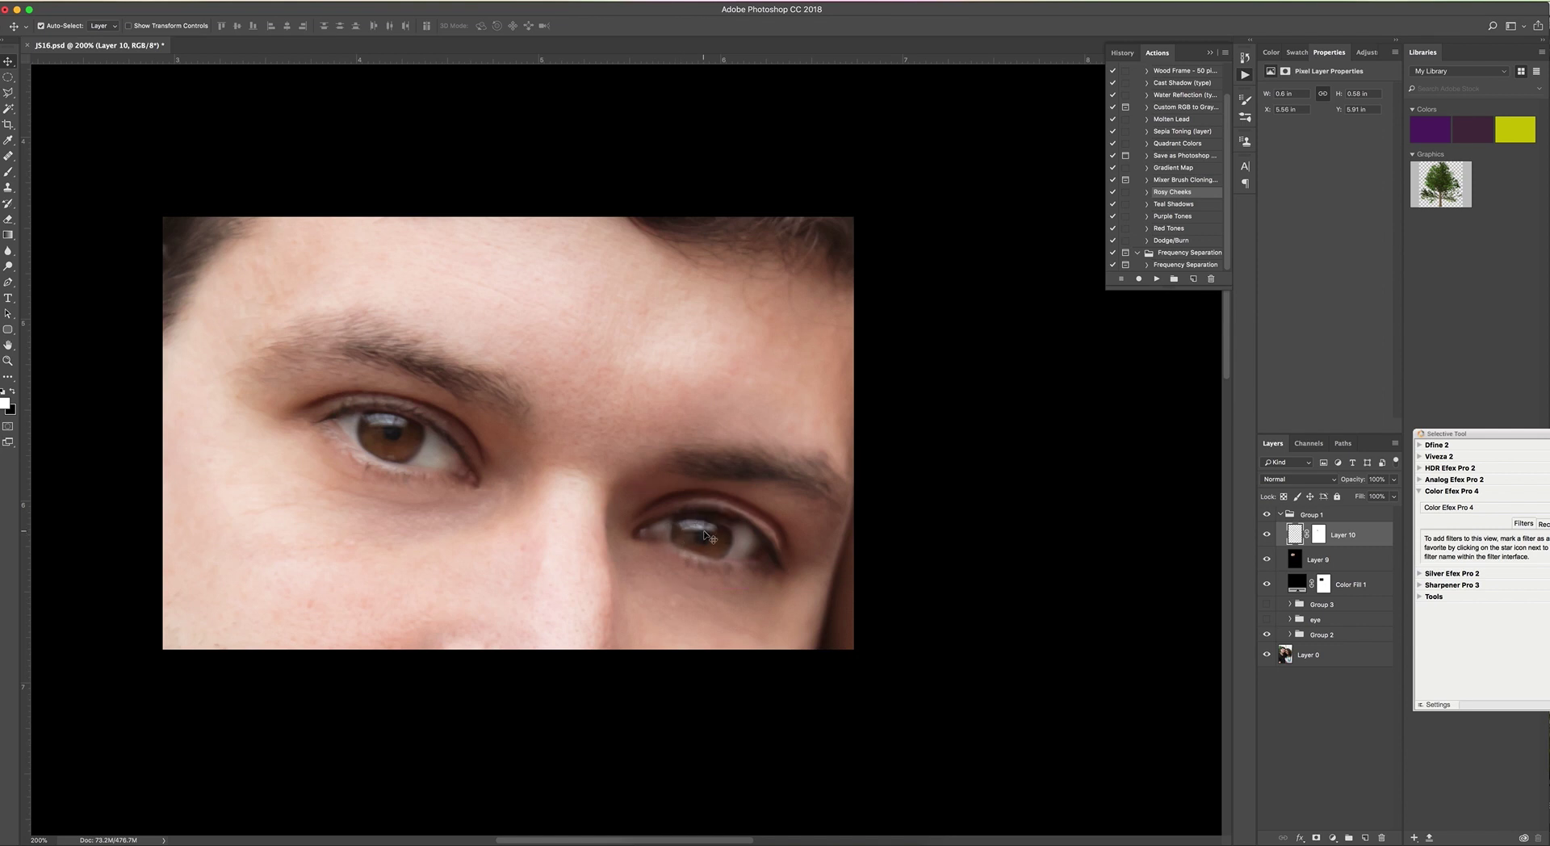
pyautogui.press('Up')
pyautogui.press('Up')
pyautogui.press('Up')
pyautogui.click(1315, 535)
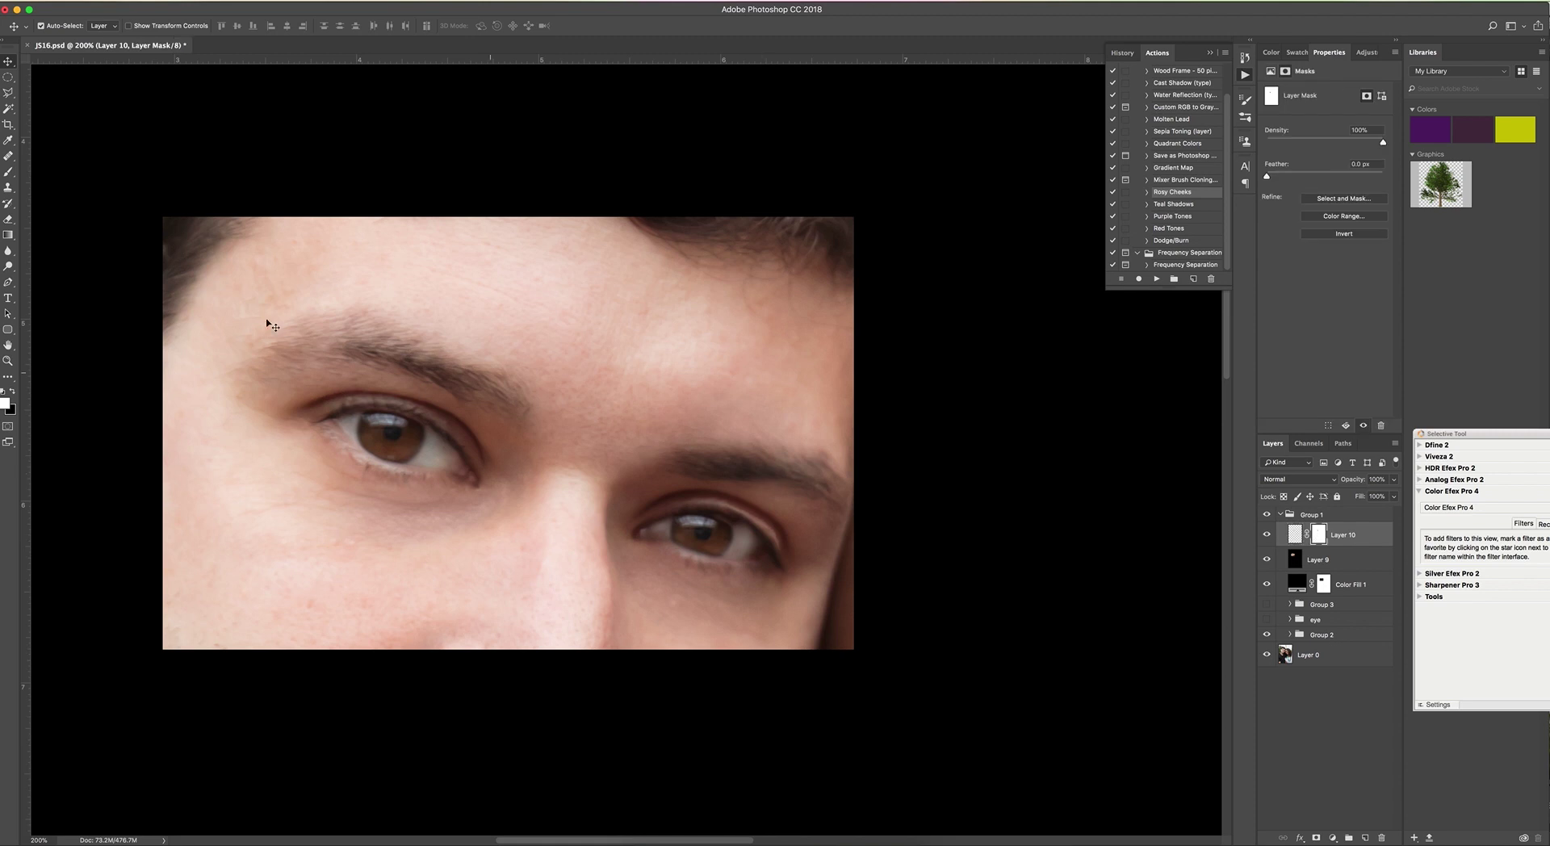
# Paint black on Layer 10's mask along the upper lid to smooth the iris blend.
pyautogui.click(10, 172)
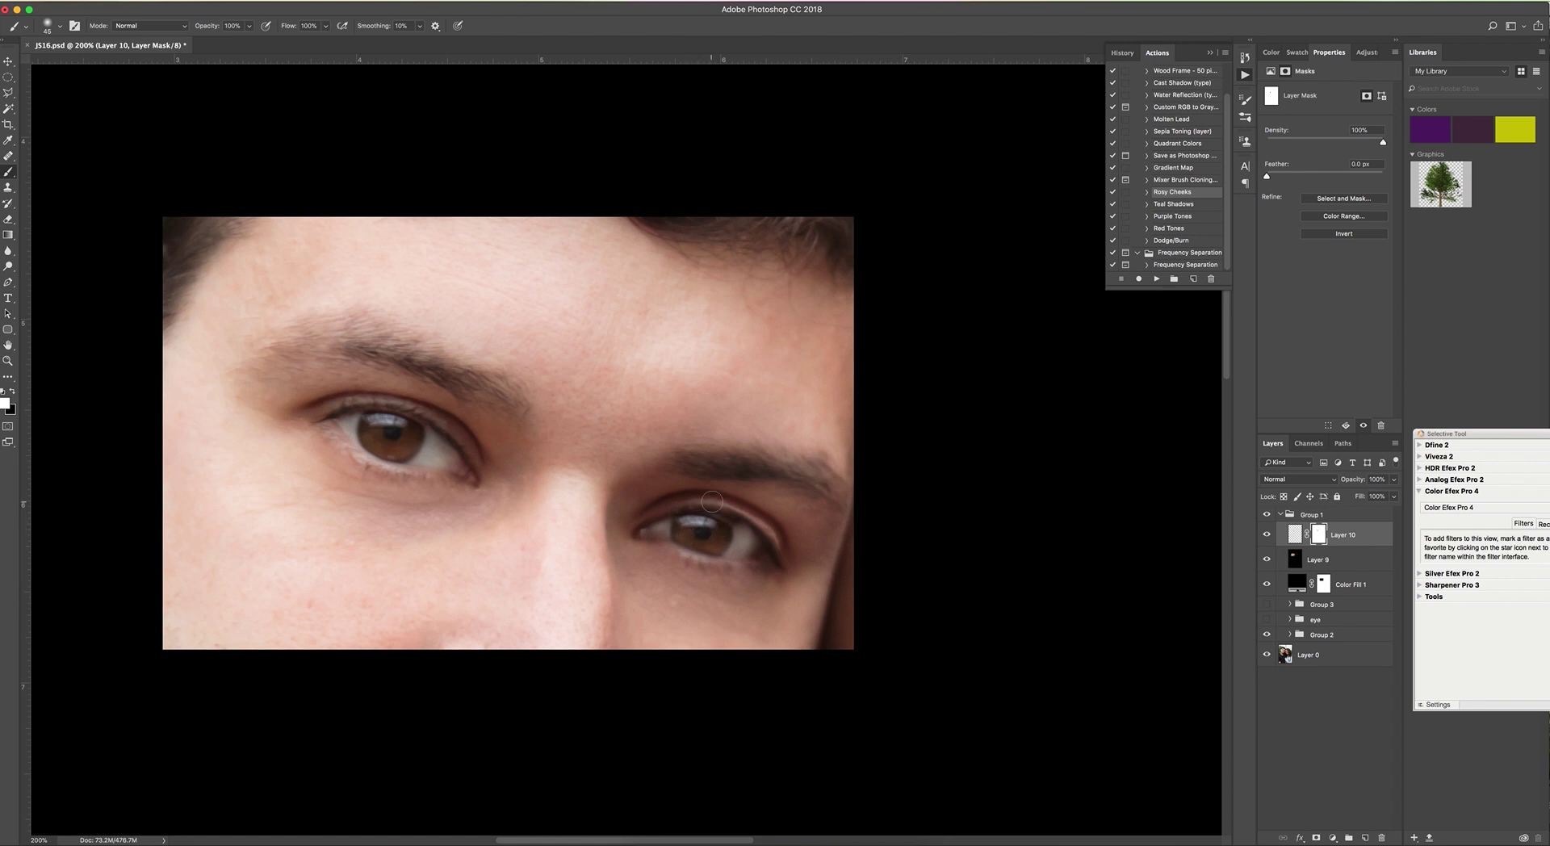
pyautogui.press('x')
pyautogui.press('x')
pyautogui.press('x')
pyautogui.click(1290, 619)
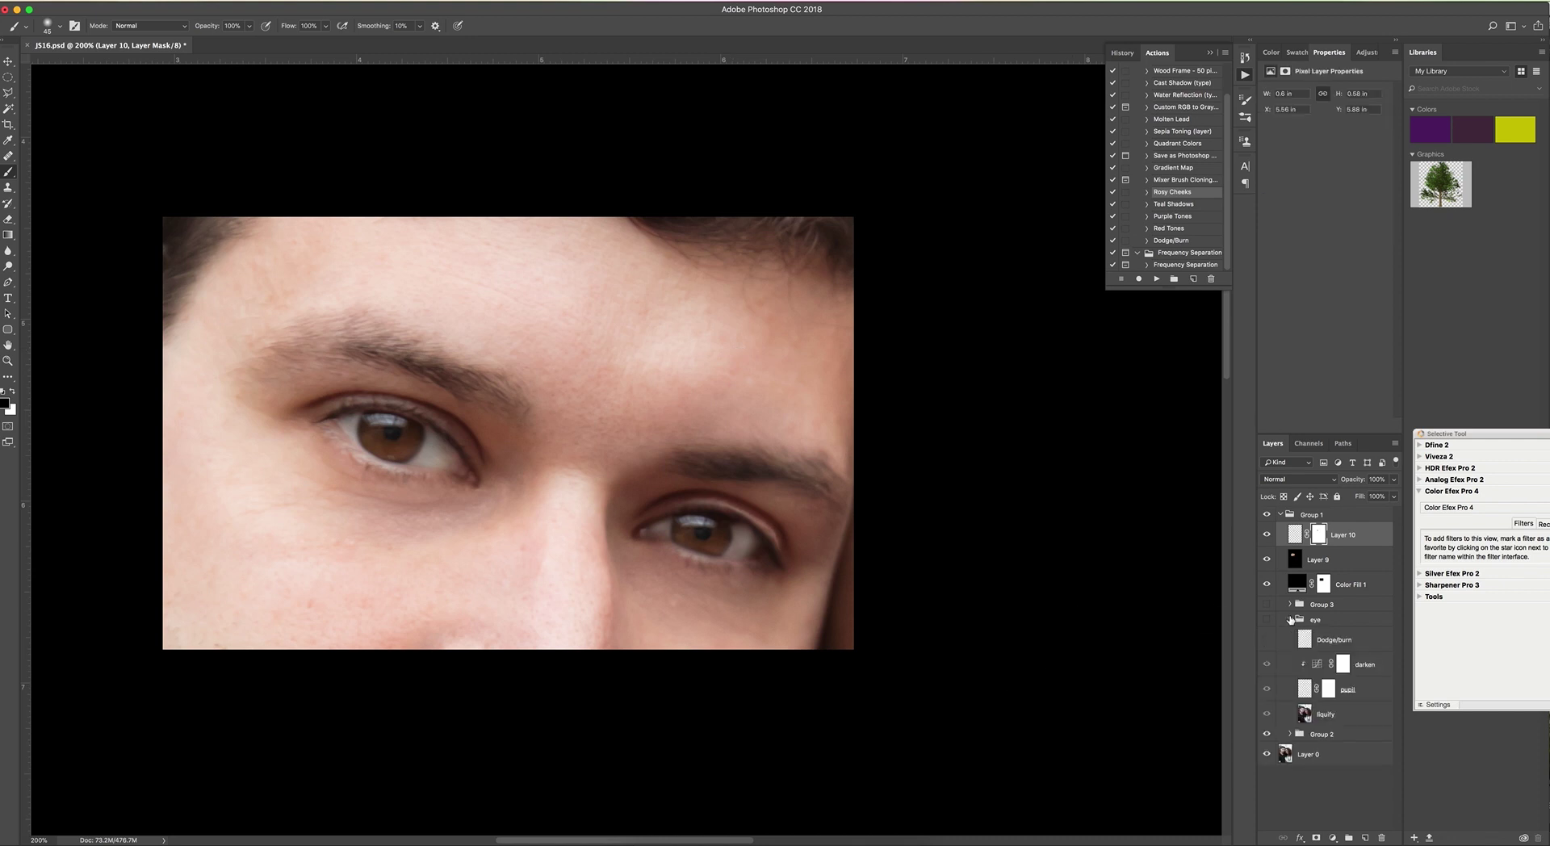
# Add a Curves layer clipped to Layer 10, lowering the curve to input 130, output 113.
pyautogui.click(1290, 619)
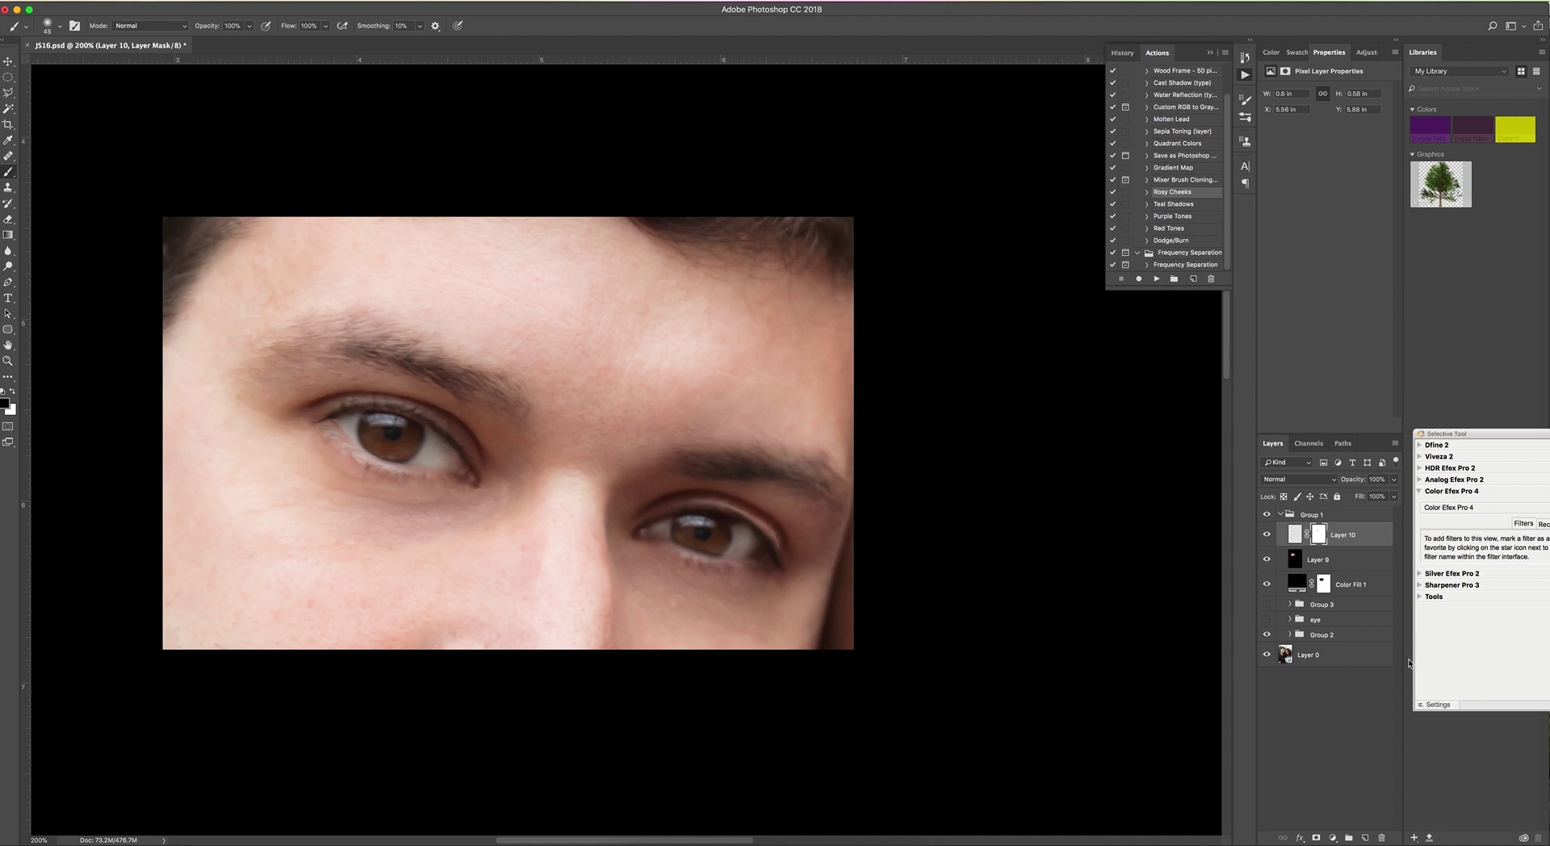
pyautogui.click(1333, 839)
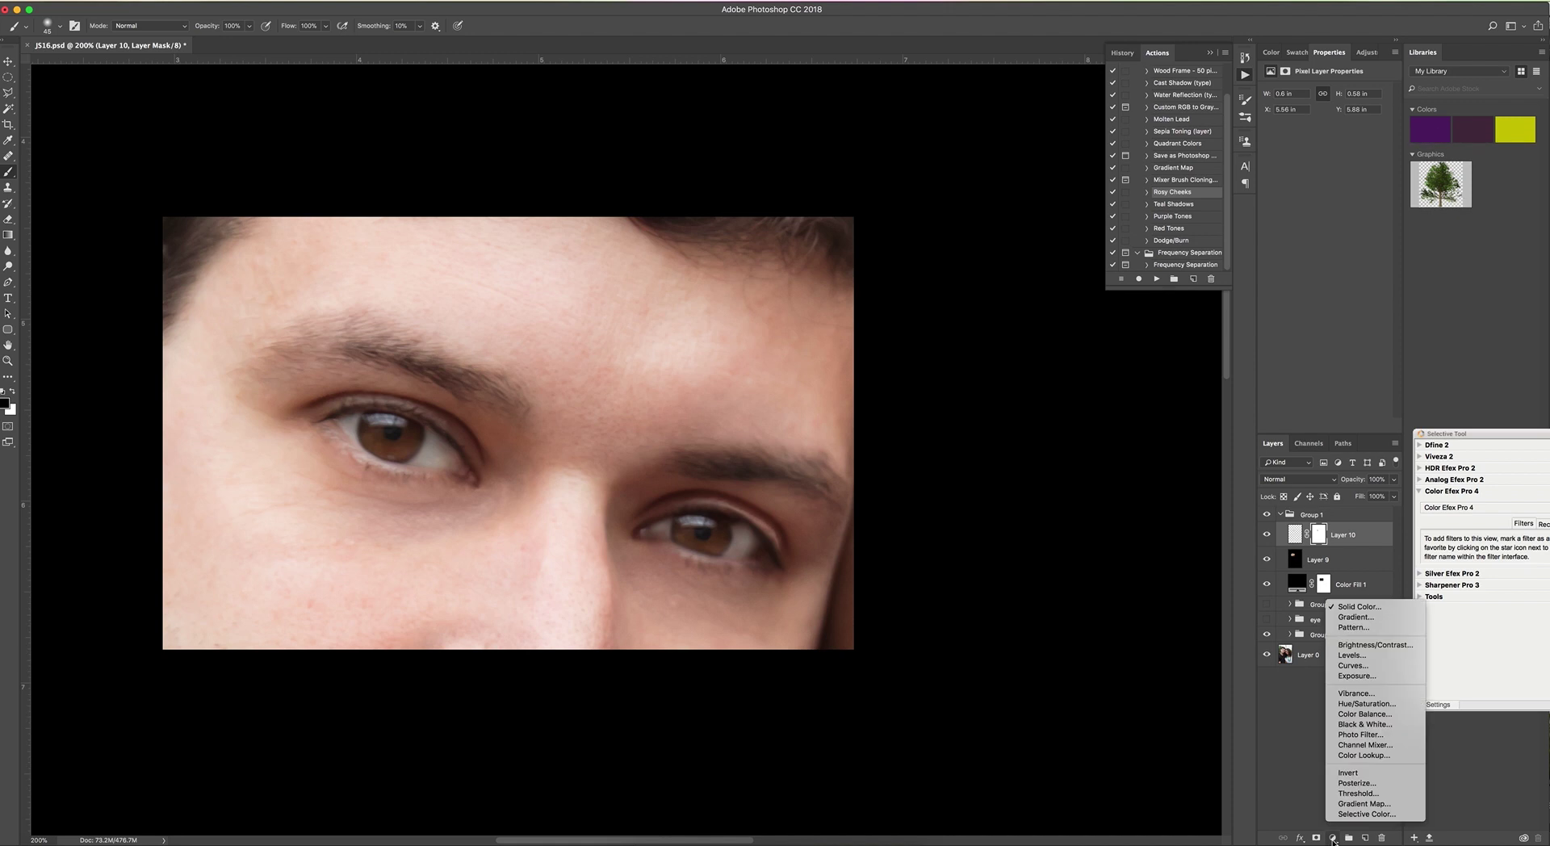
pyautogui.click(1349, 670)
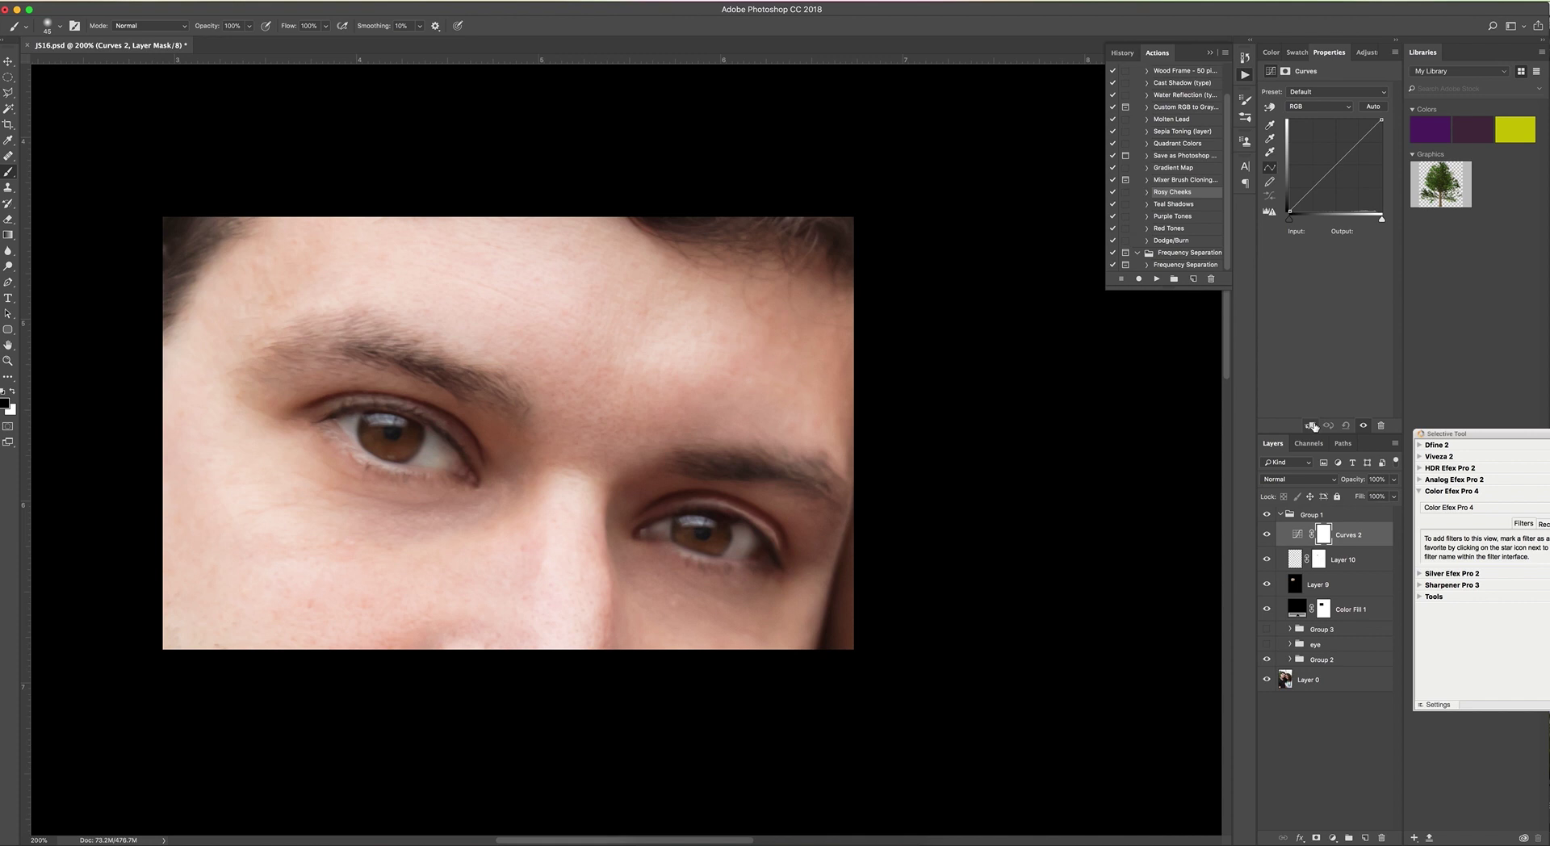
pyautogui.click(1312, 426)
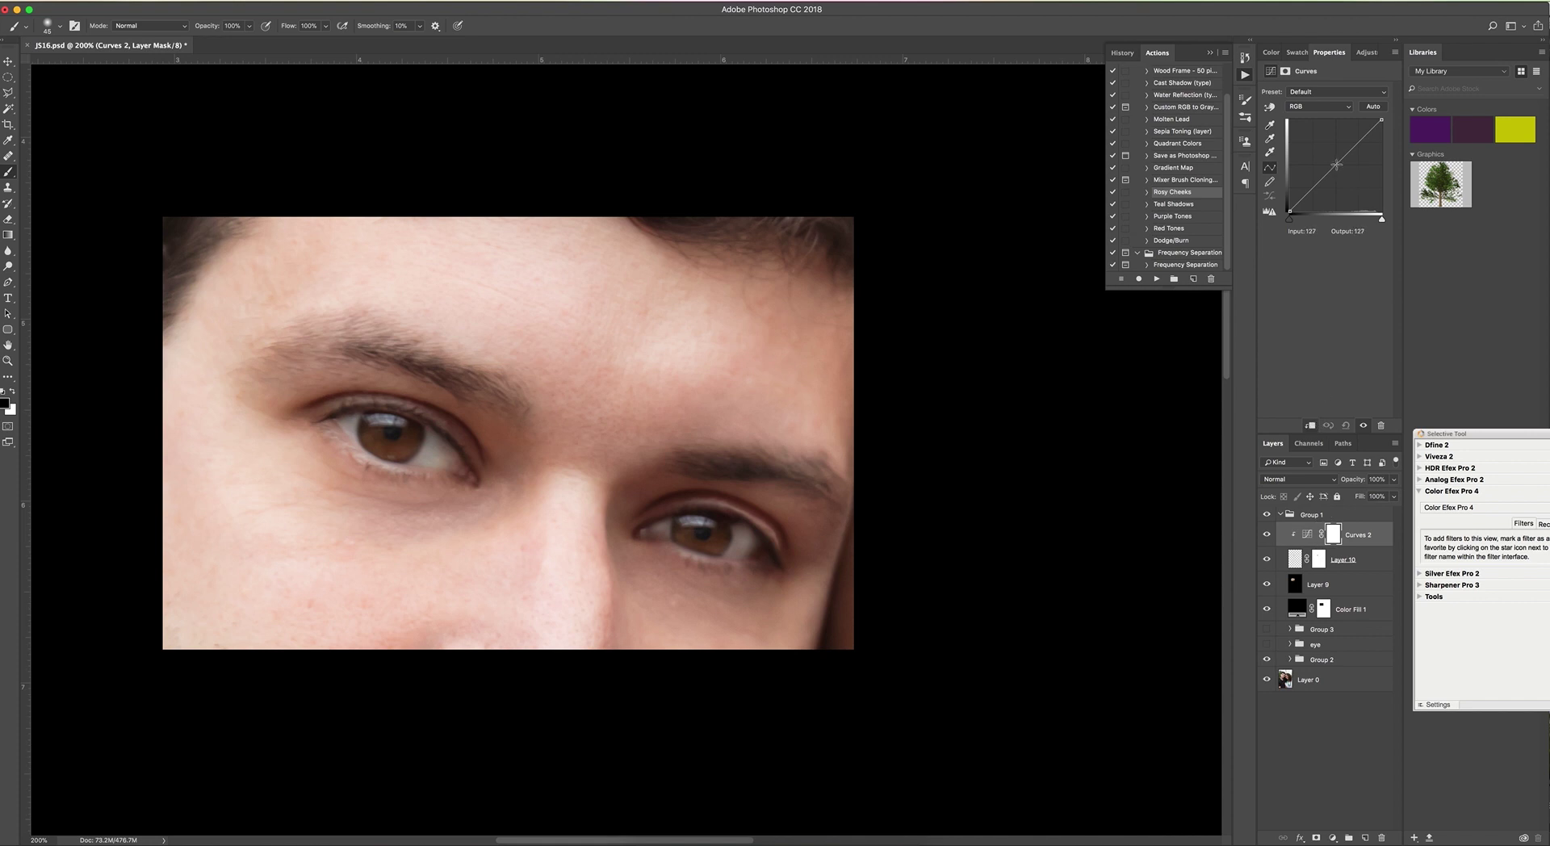
pyautogui.moveTo(1337, 165); pyautogui.dragTo(1338, 171)
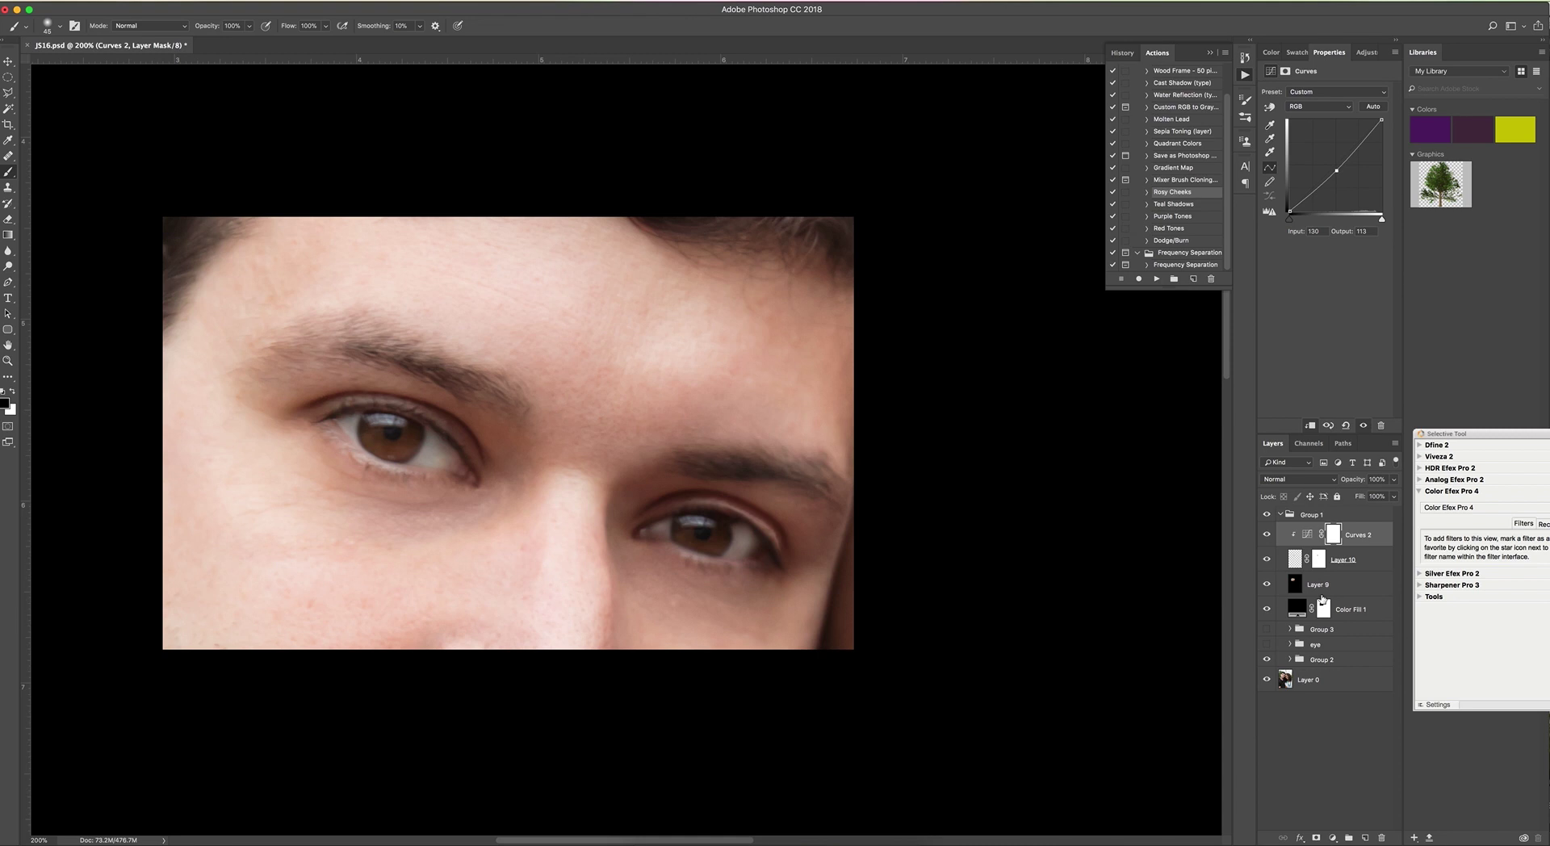
# Add a new Layer 11 above Curves 2 in Soft Light blend mode.
pyautogui.click(1291, 645)
pyautogui.click(1291, 645)
pyautogui.click(1365, 839)
pyautogui.click(1290, 478)
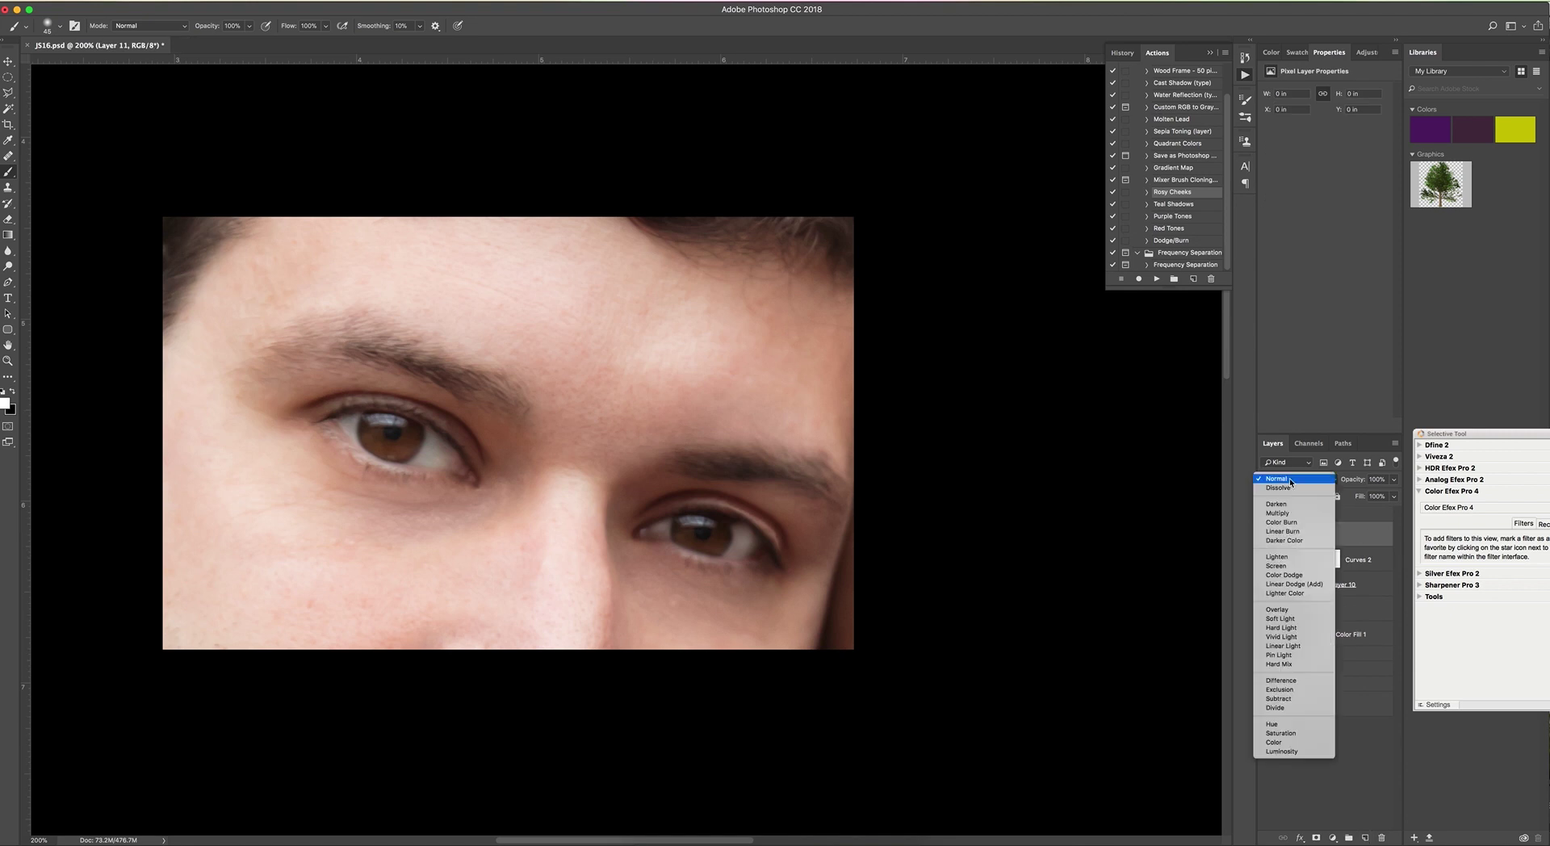
pyautogui.click(1283, 620)
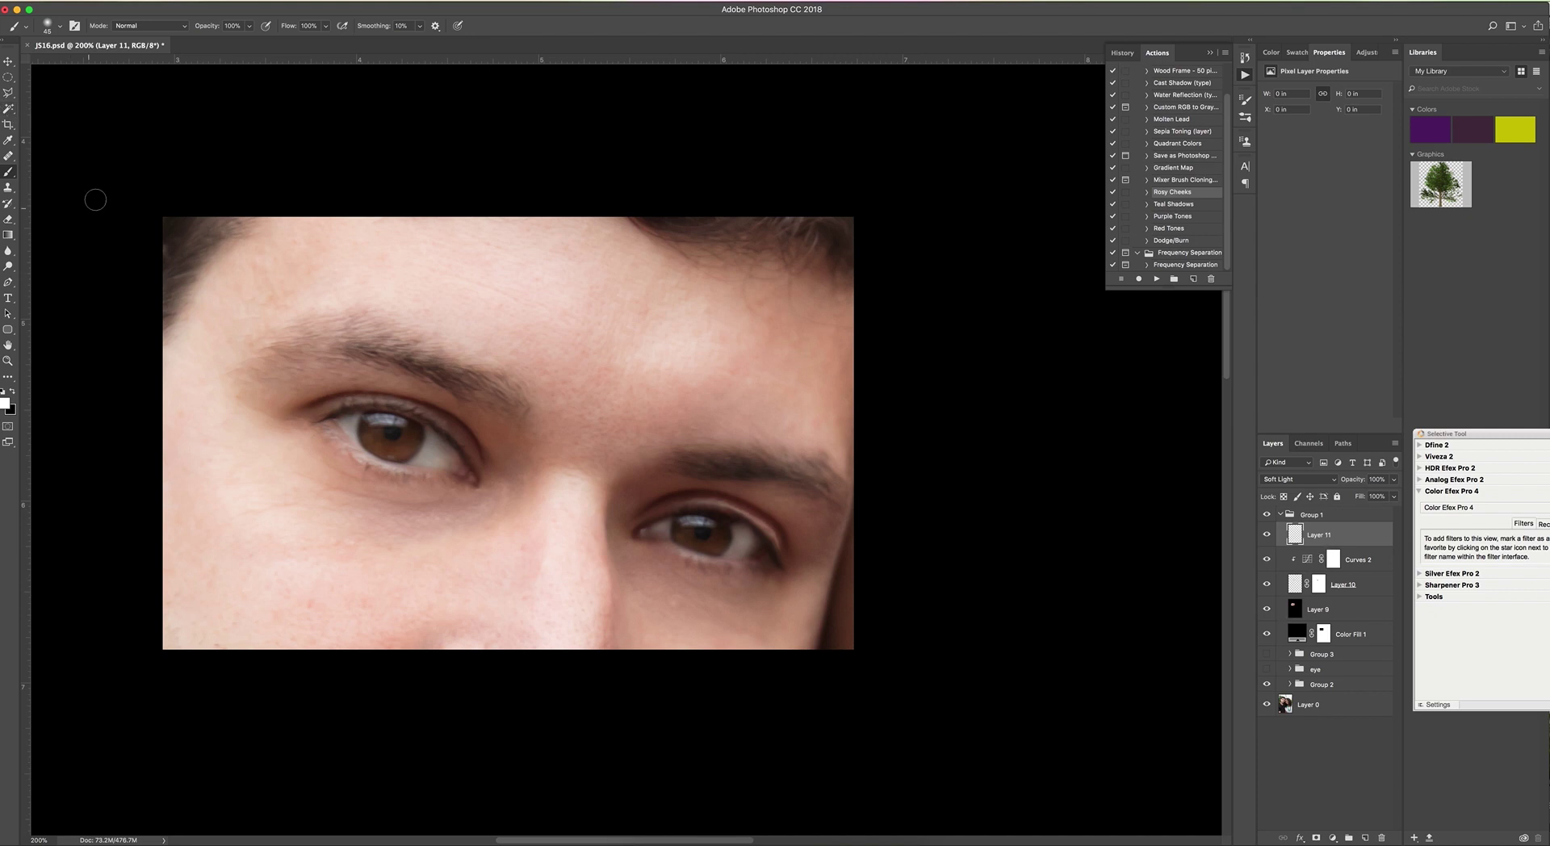
# Set brush flow to 2%, shrink the brush, and dab faintly over the right eye.
pyautogui.click(309, 25)
pyautogui.write('2')
pyautogui.press('[')
pyautogui.press('[')
pyautogui.press('[')
pyautogui.click(733, 525)
pyautogui.press('super+minus')
pyautogui.press('super+minus')
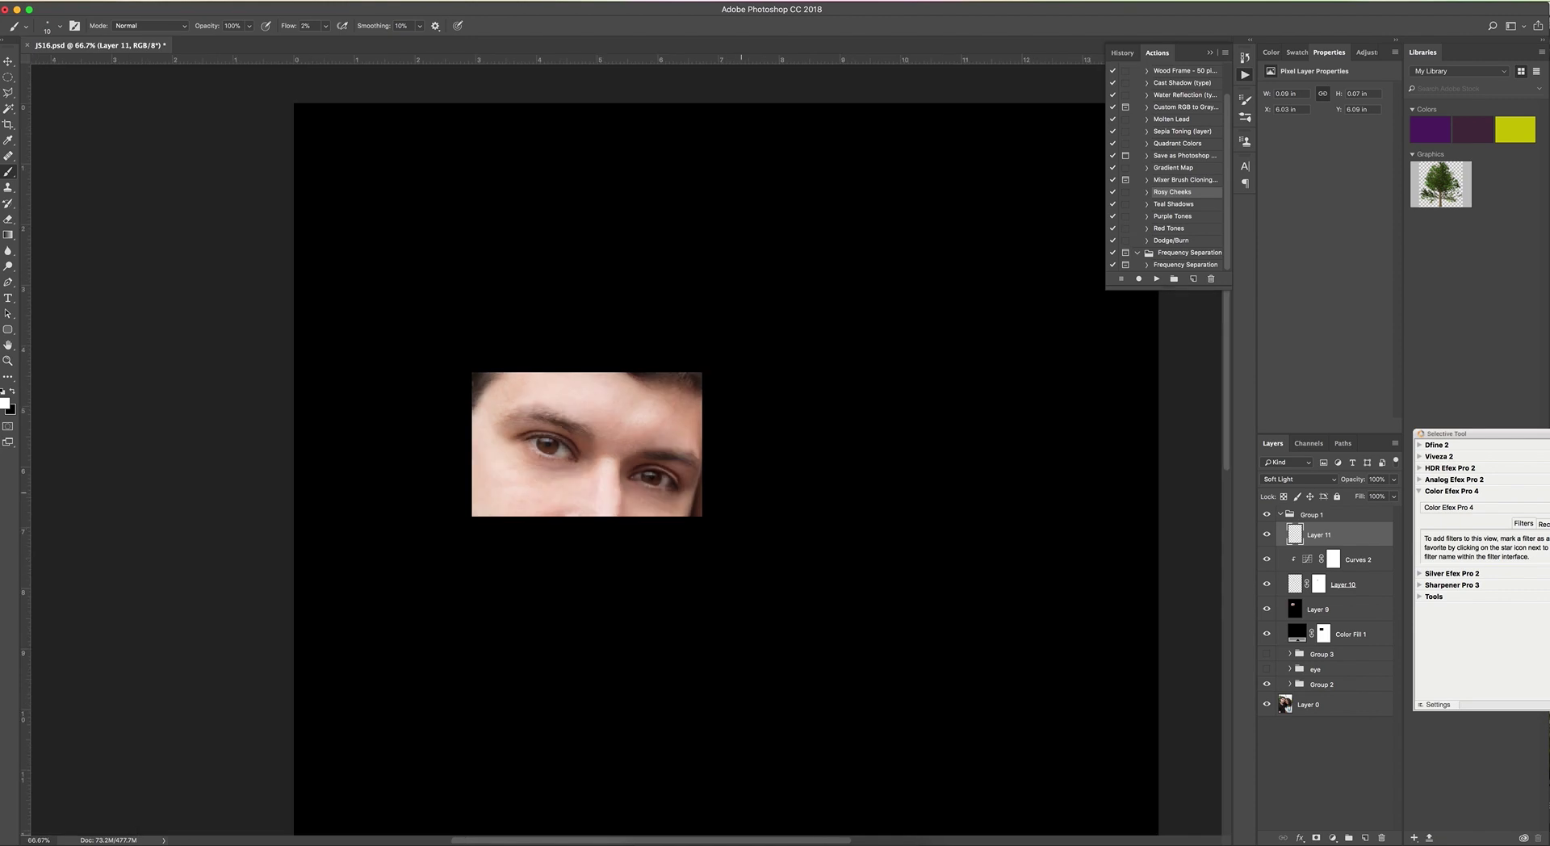
pyautogui.press('super+plus')
pyautogui.press('super+plus')
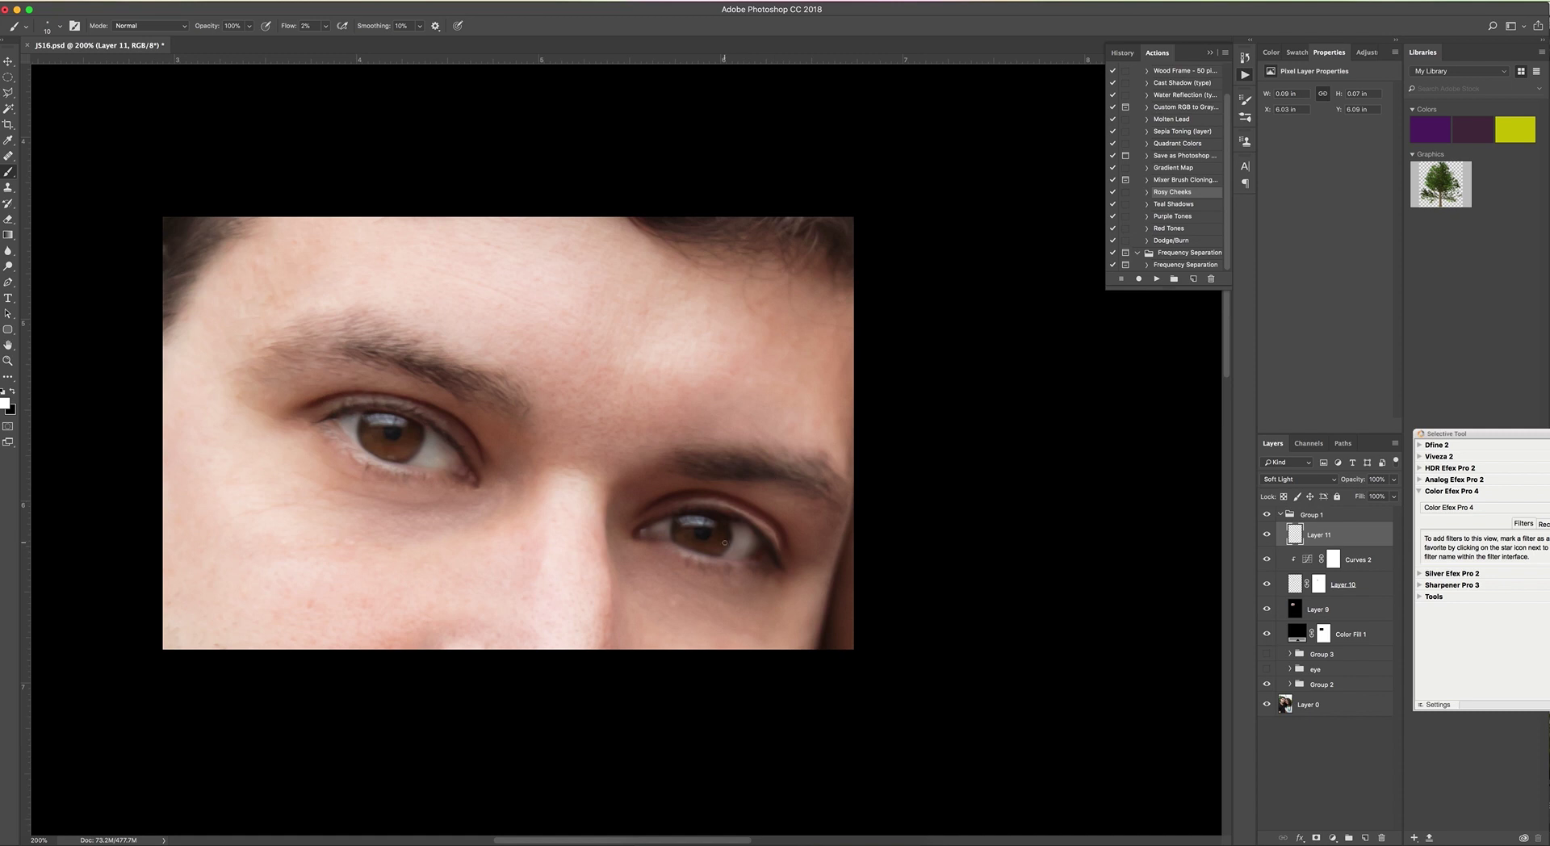
# Review Layer 10 and Curves 2, then stamp all visible layers into a new Layer 12.
pyautogui.click(1365, 584)
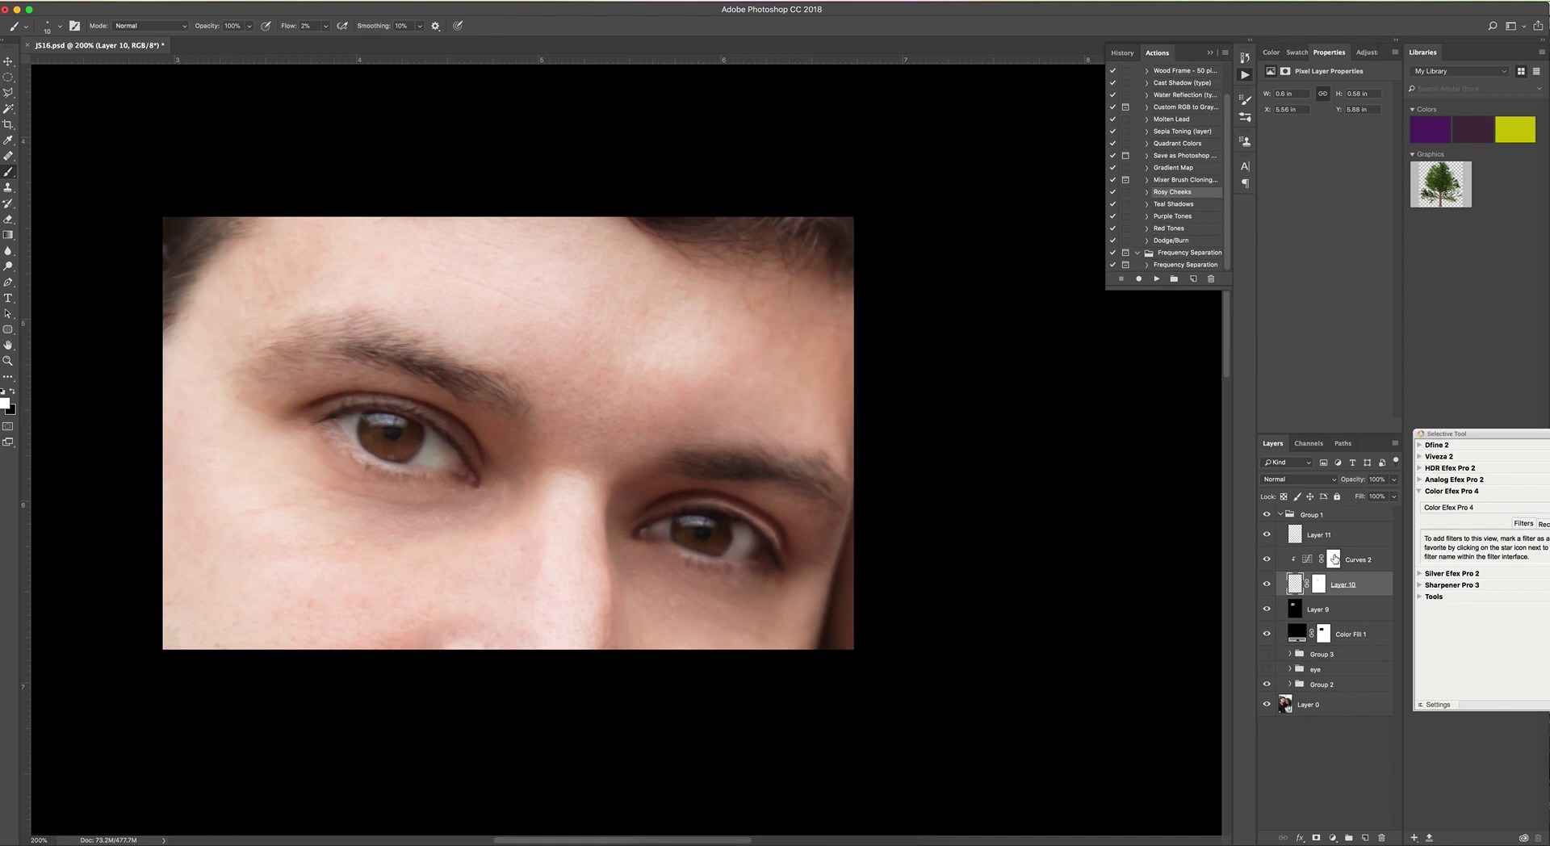
pyautogui.click(1382, 568)
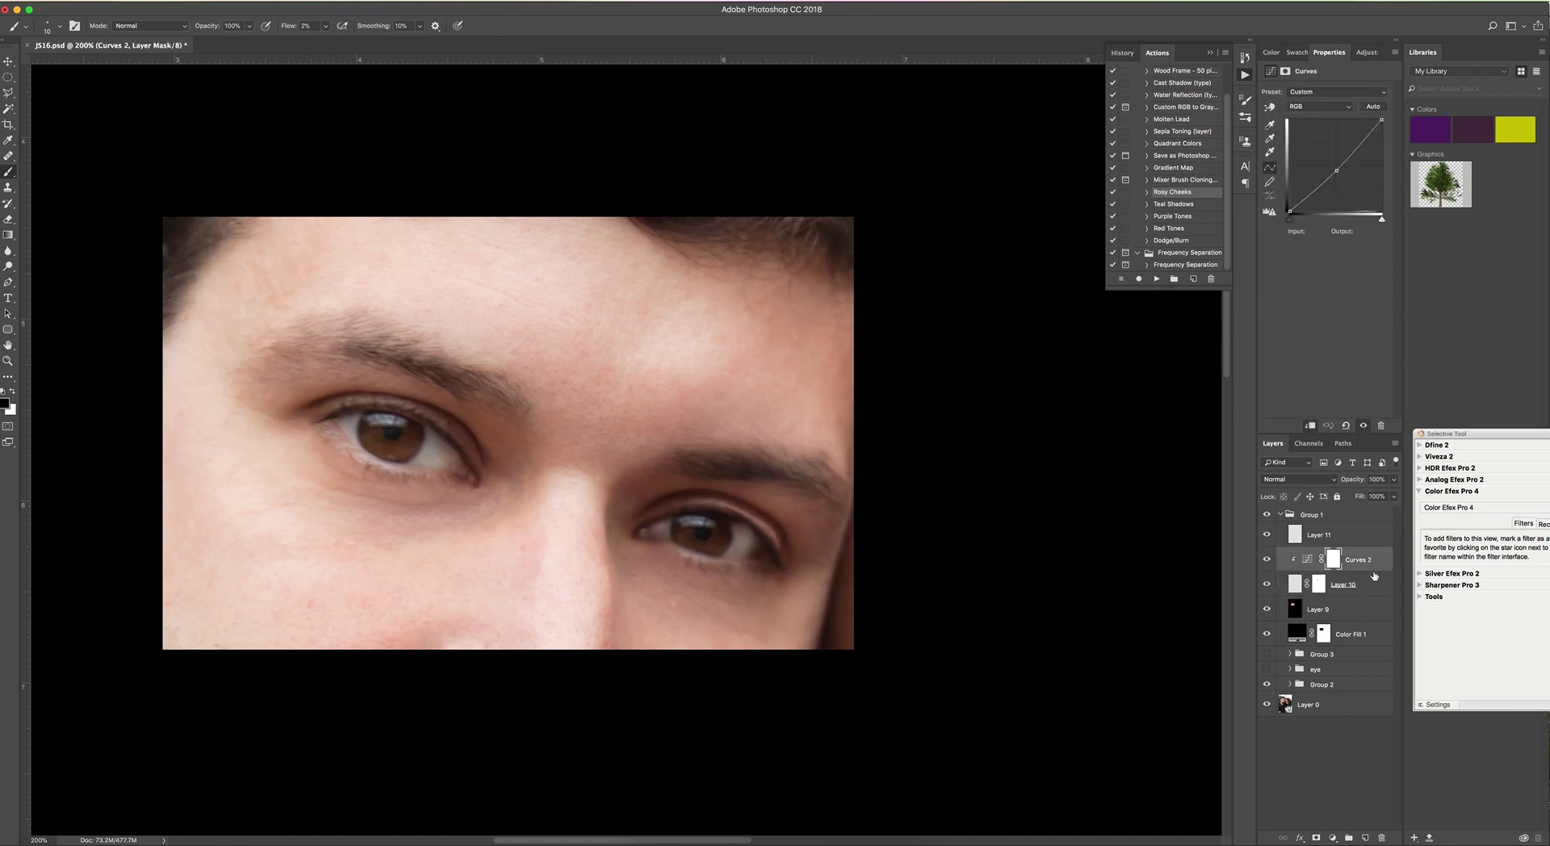
pyautogui.click(1355, 536)
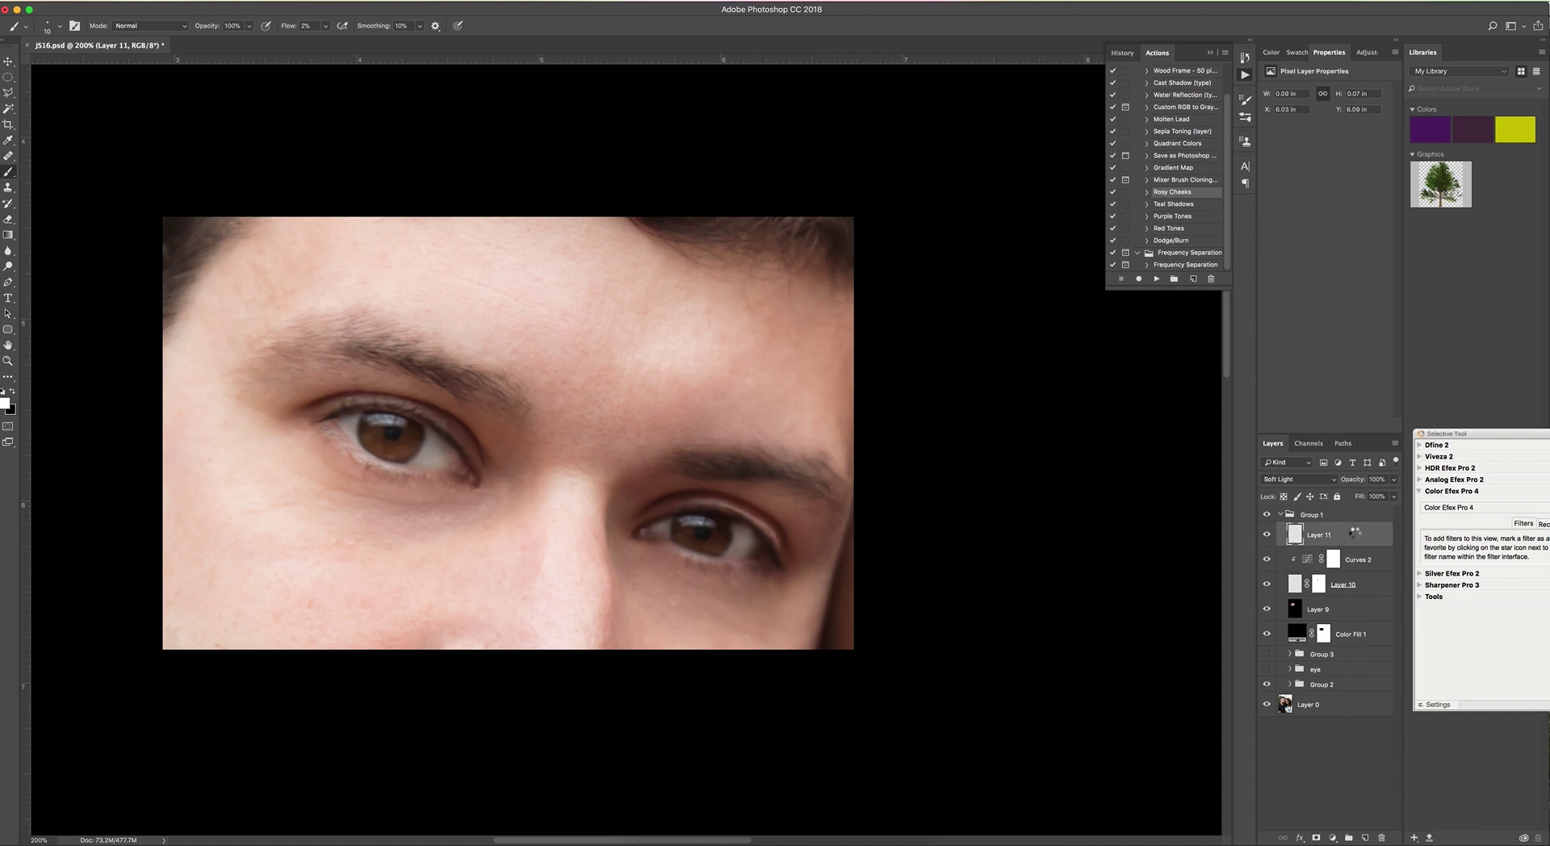
pyautogui.press('super+alt+shift+e')
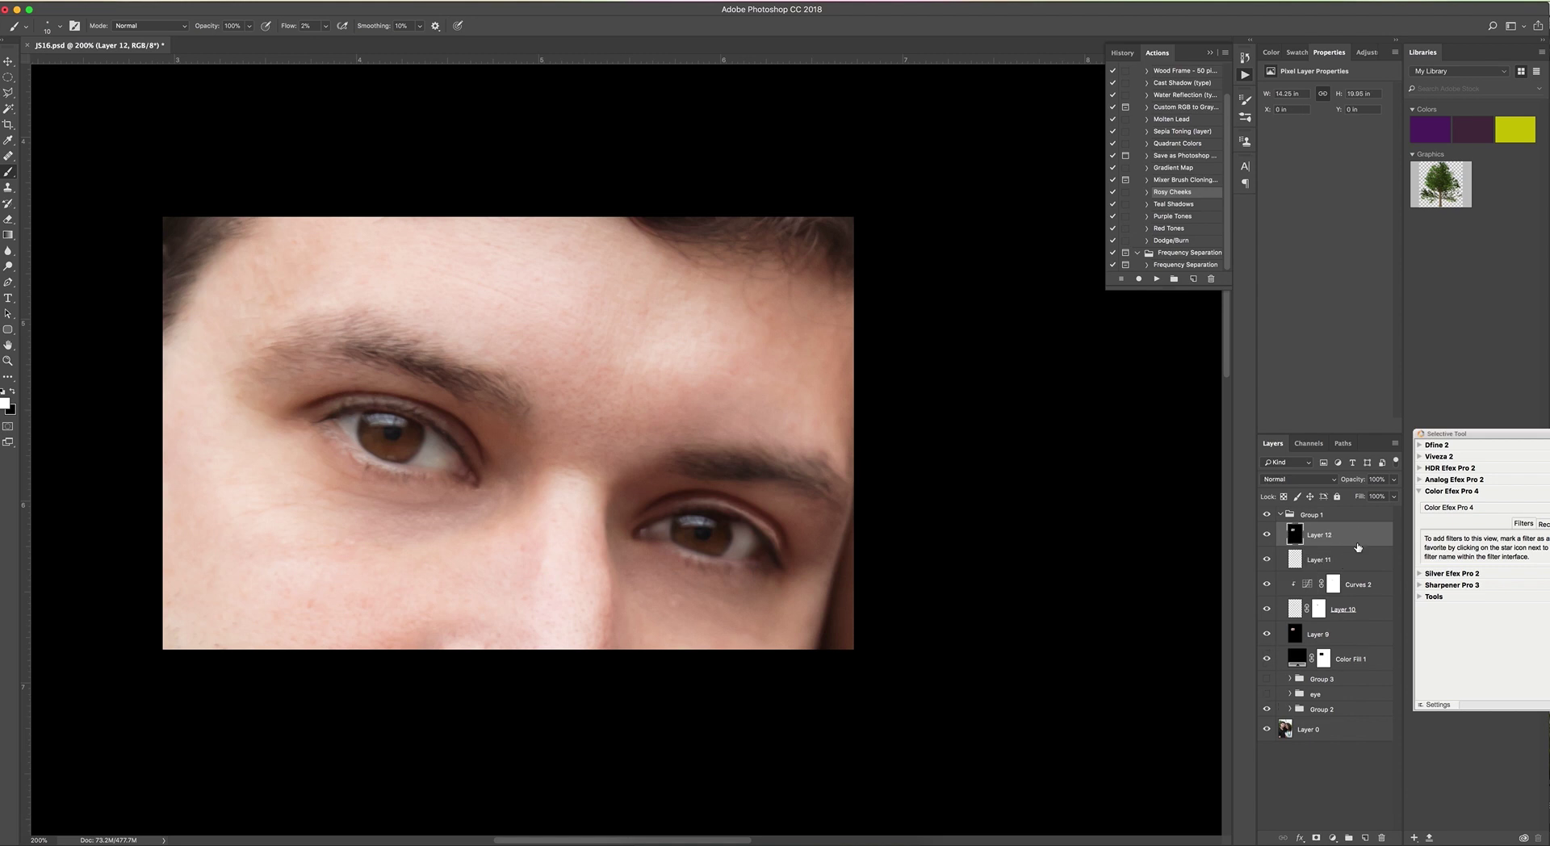
# Subtly reshape the right eye with Liquify's Forward Warp brush and apply the change.
pyautogui.click(284, 2)
pyautogui.click(315, 93)
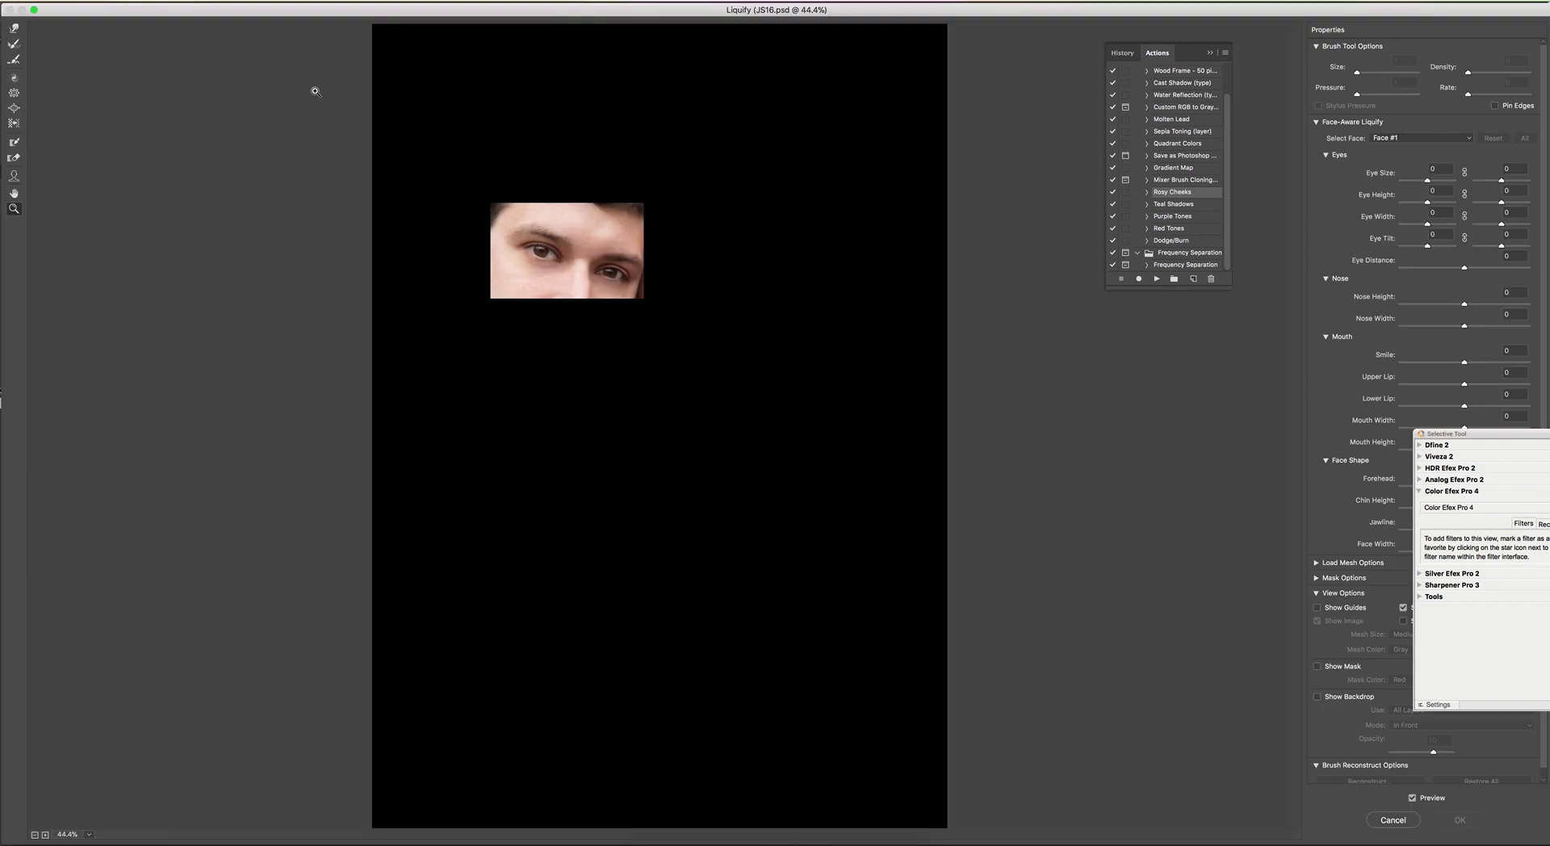
pyautogui.press('z')
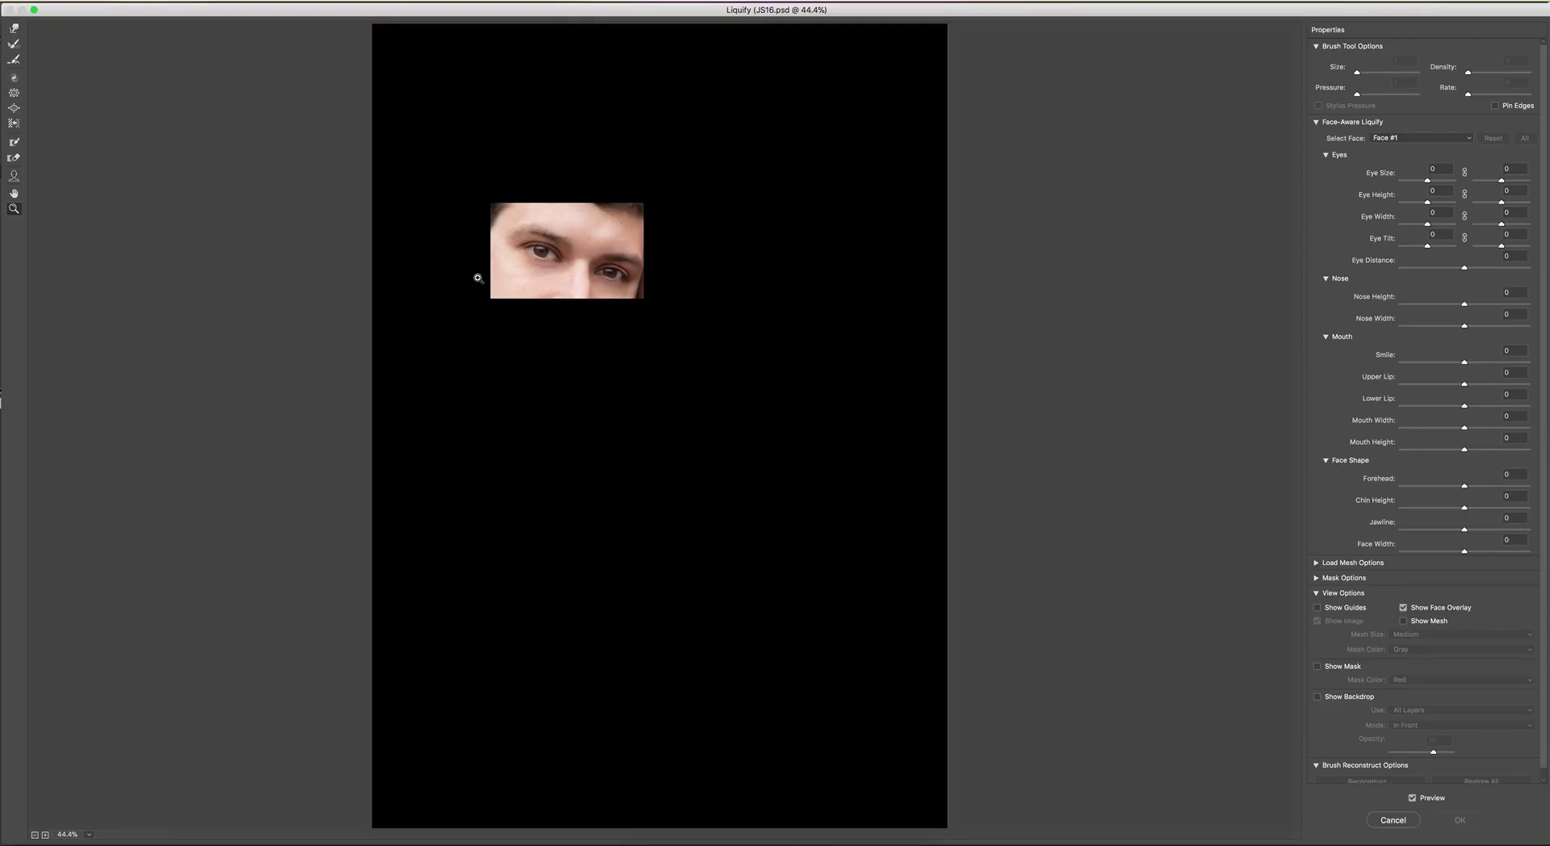
pyautogui.click(598, 295)
pyautogui.click(682, 335)
pyautogui.click(613, 487)
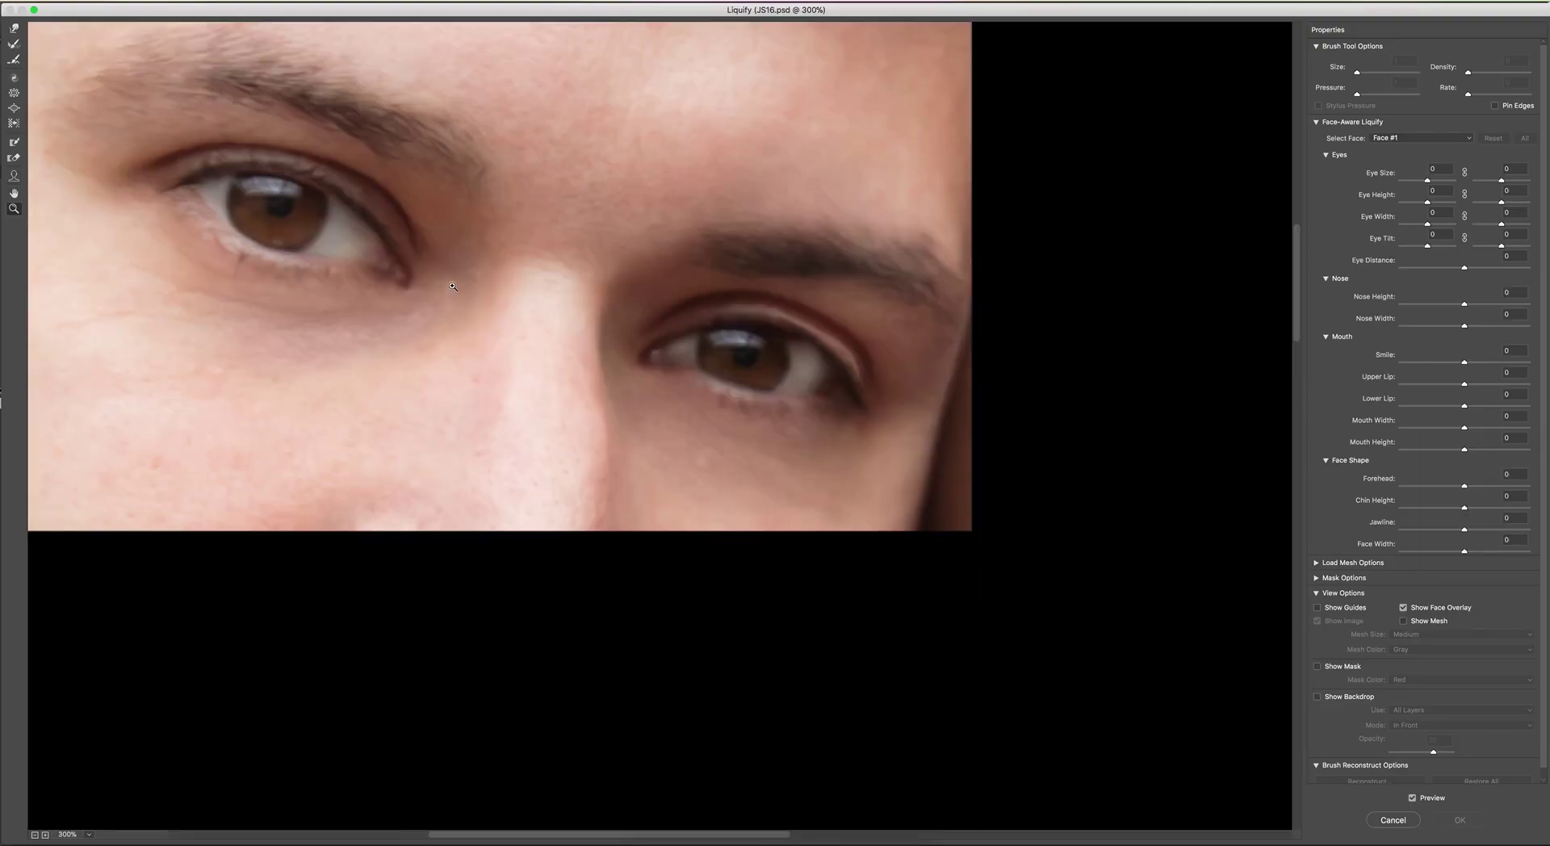
pyautogui.click(14, 28)
pyautogui.press('[')
pyautogui.press('[')
pyautogui.click(781, 348)
pyautogui.press(']')
pyautogui.press(']')
pyautogui.click(1460, 820)
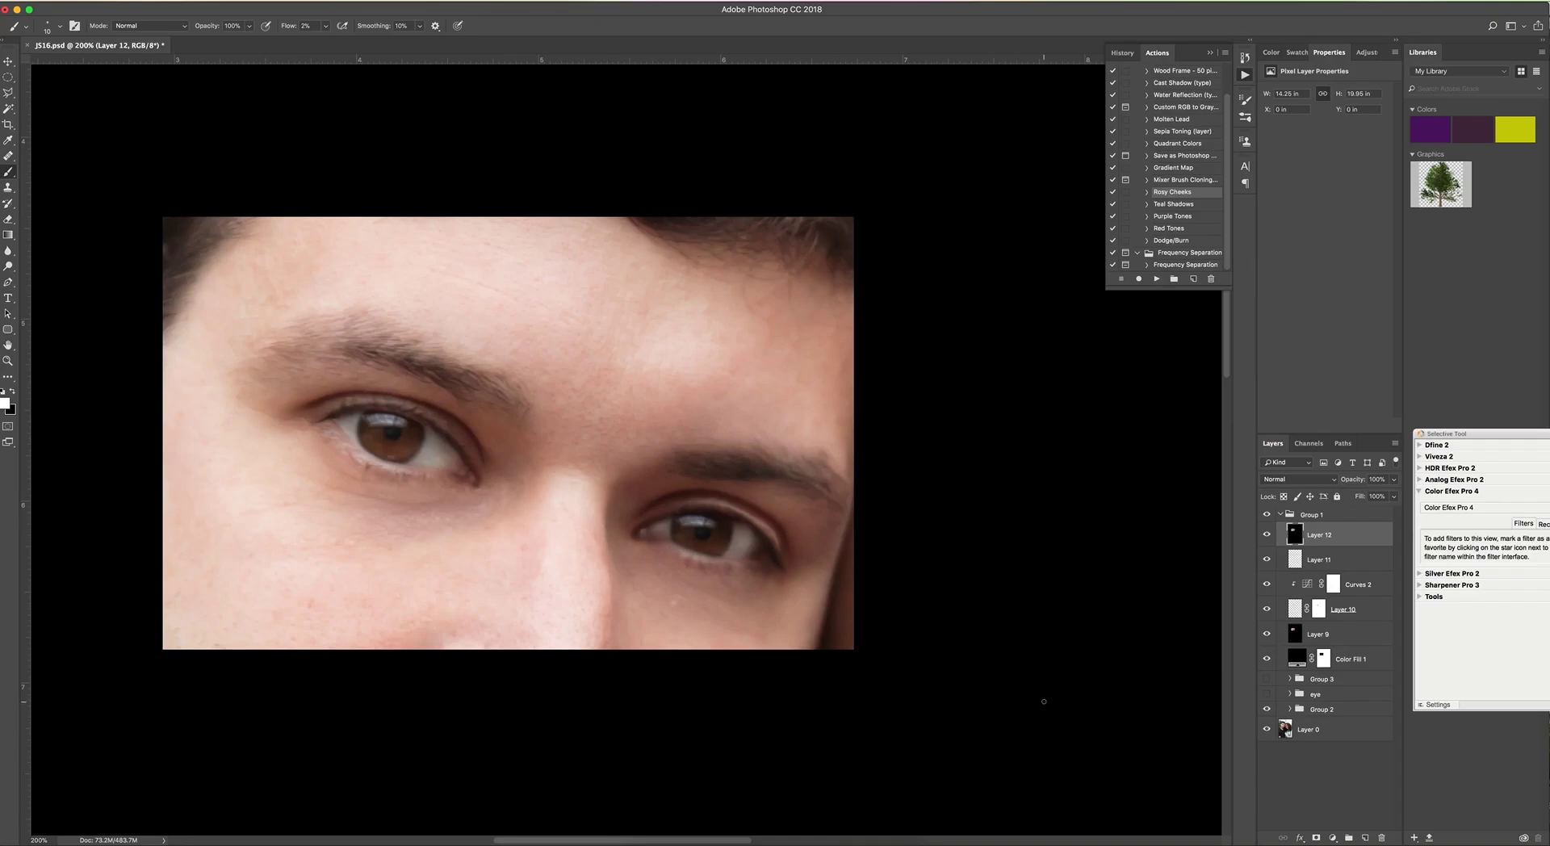
# Group Layers 9 through 12 into Group 4.
pyautogui.press('super+minus')
pyautogui.press('super+minus')
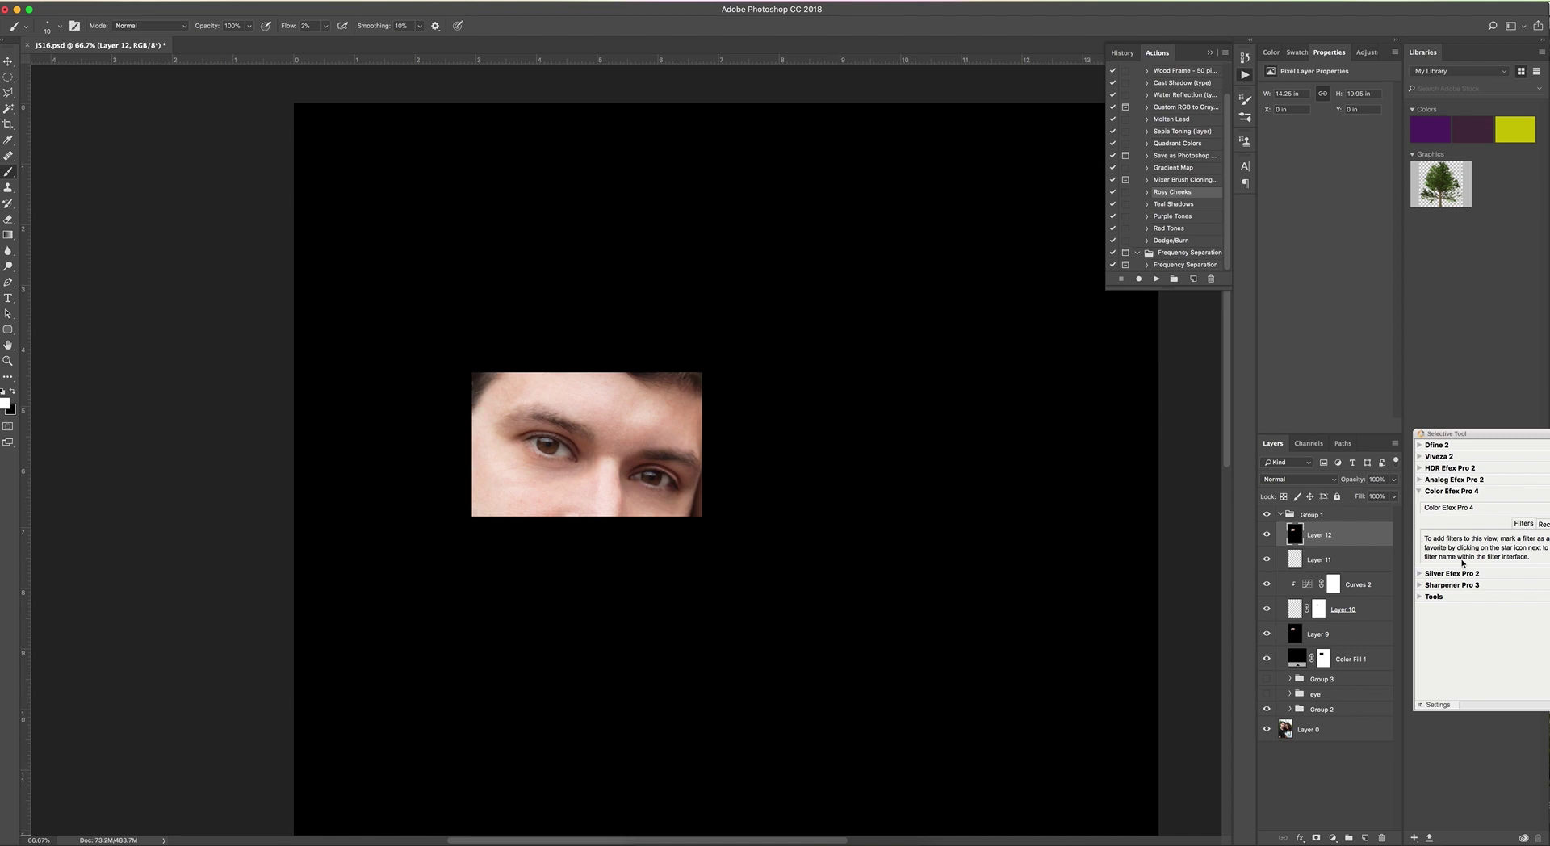
pyautogui.keyDown('shift'); pyautogui.click(1370, 643); pyautogui.keyUp('shift')
pyautogui.press('super+g')
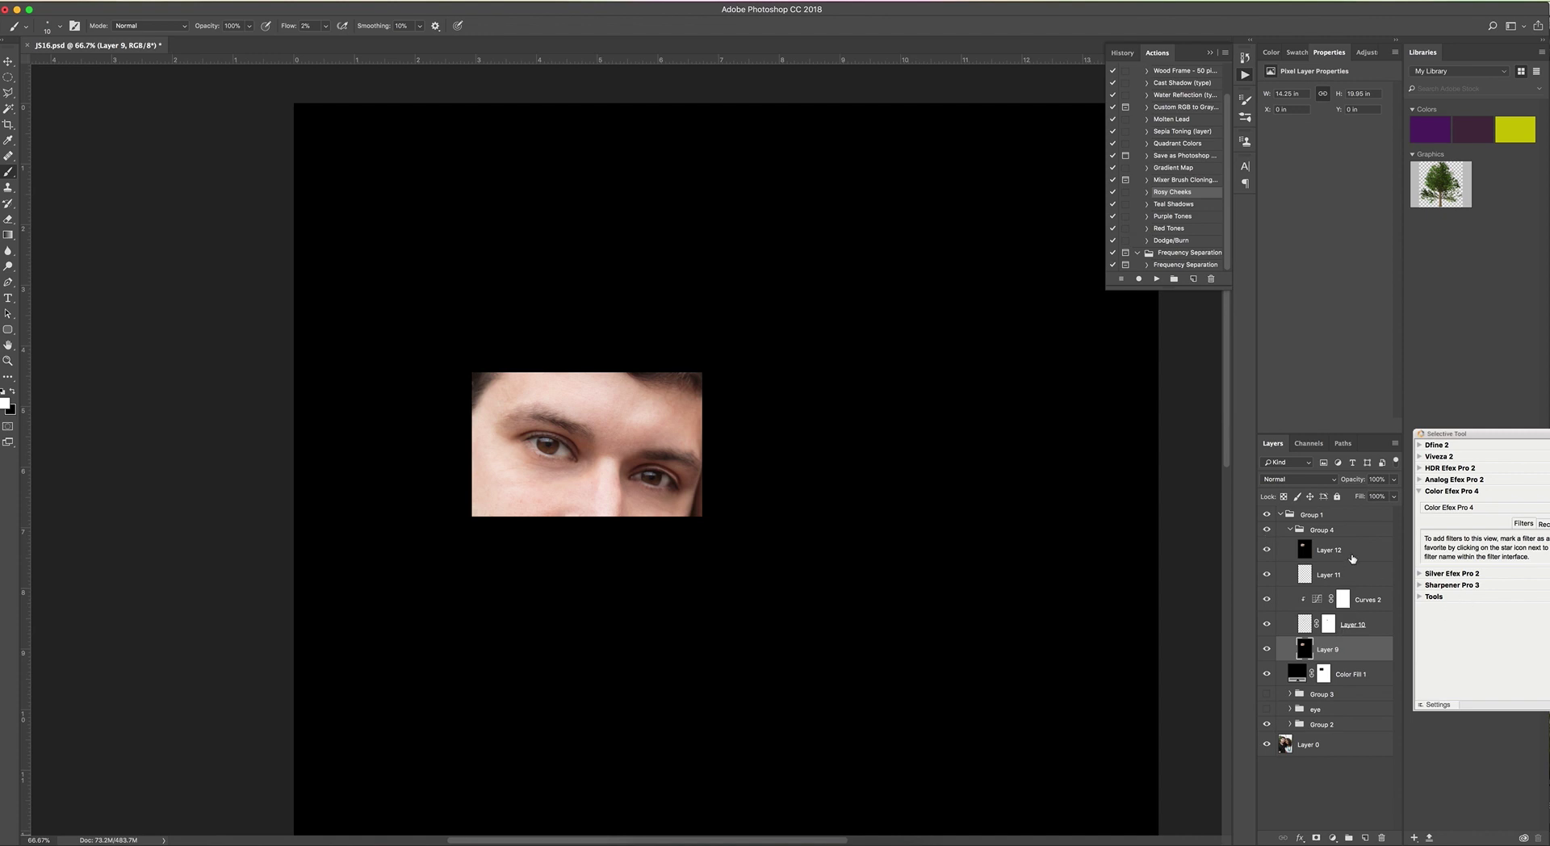
# Add a new Layer 13 above Layer 12 in Soft Light blend mode.
pyautogui.click(1352, 558)
pyautogui.click(1365, 838)
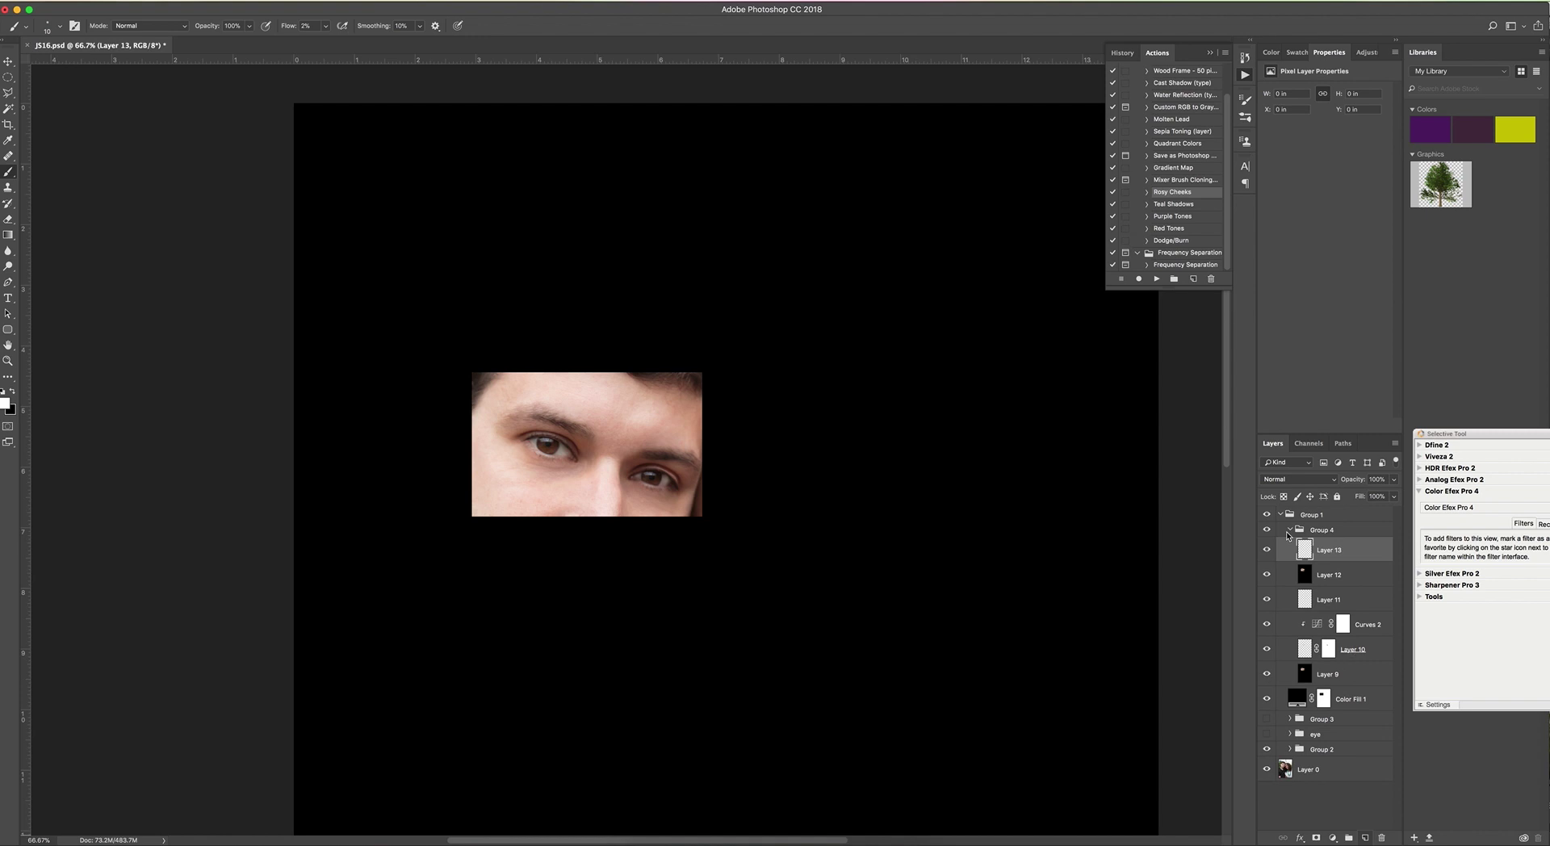
pyautogui.click(1298, 479)
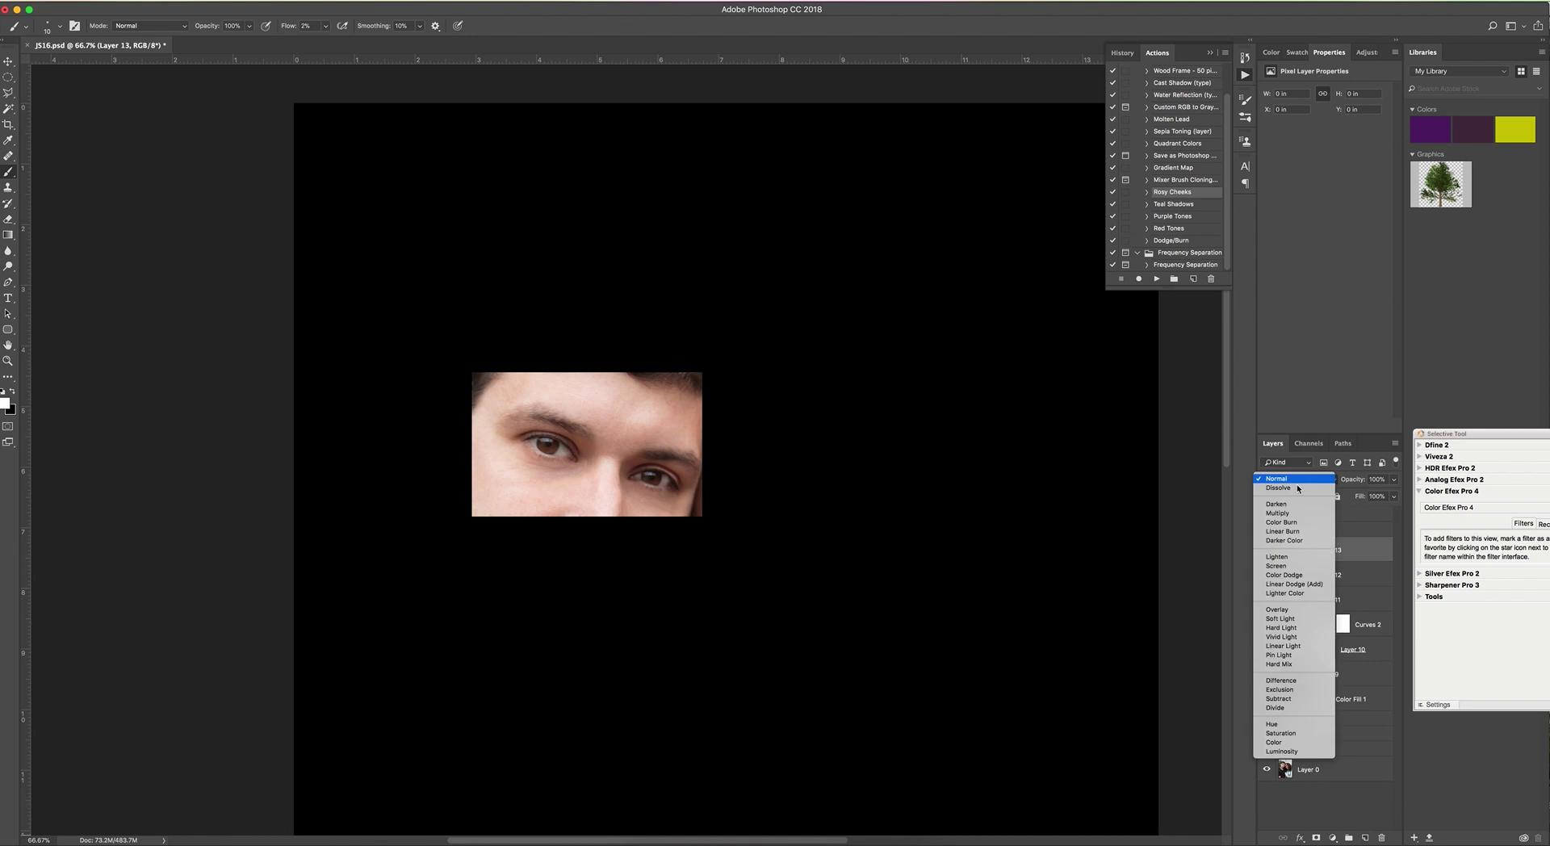
pyautogui.click(1297, 619)
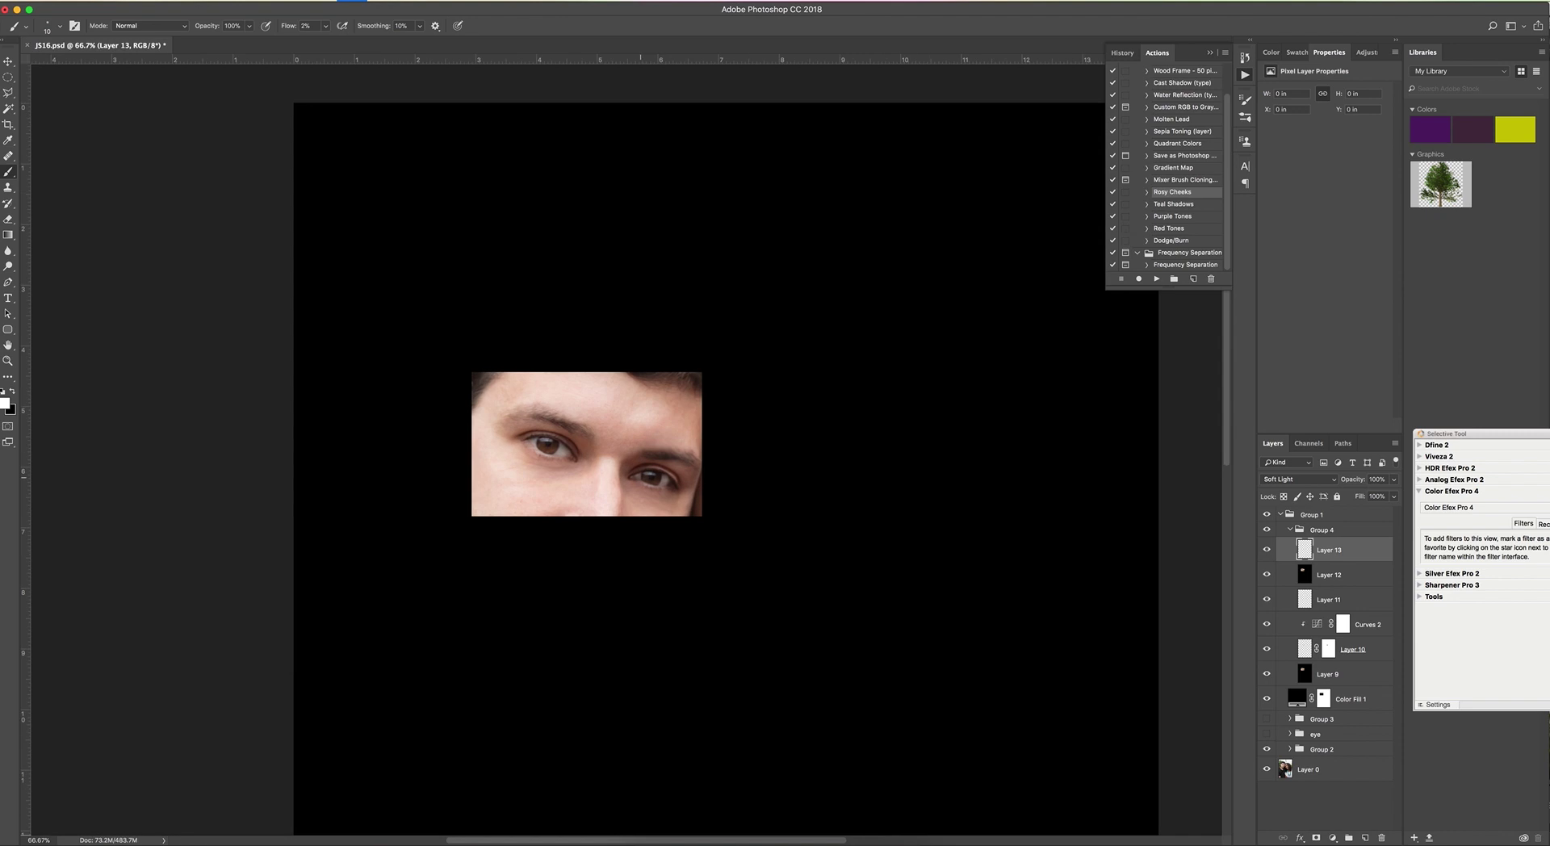
# Paint black with a smaller brush along the right eyelid, then toggle Layer 13 to compare.
pyautogui.press('super+plus')
pyautogui.press('super+plus')
pyautogui.press('super+plus')
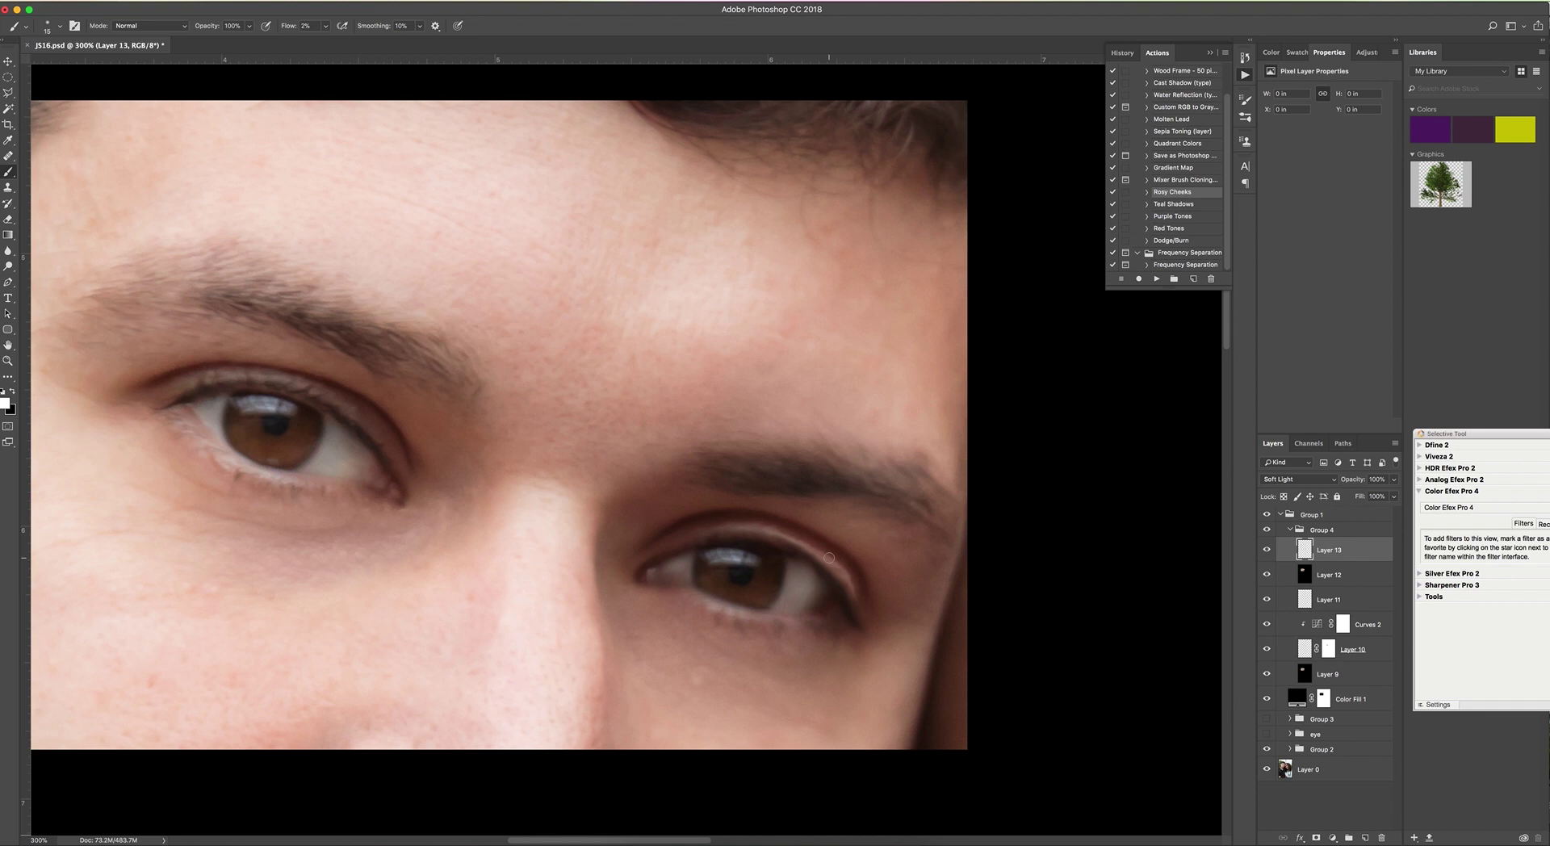
pyautogui.press('x')
pyautogui.press('[')
pyautogui.moveTo(836, 563); pyautogui.dragTo(849, 594)
pyautogui.moveTo(776, 535)
pyautogui.mouseDown()
pyautogui.moveTo(671, 463)
pyautogui.moveTo(747, 535)
pyautogui.moveTo(776, 539)
pyautogui.mouseUp()
pyautogui.click(1267, 553)
pyautogui.click(1267, 553)
pyautogui.press('super+minus')
pyautogui.press('super+minus')
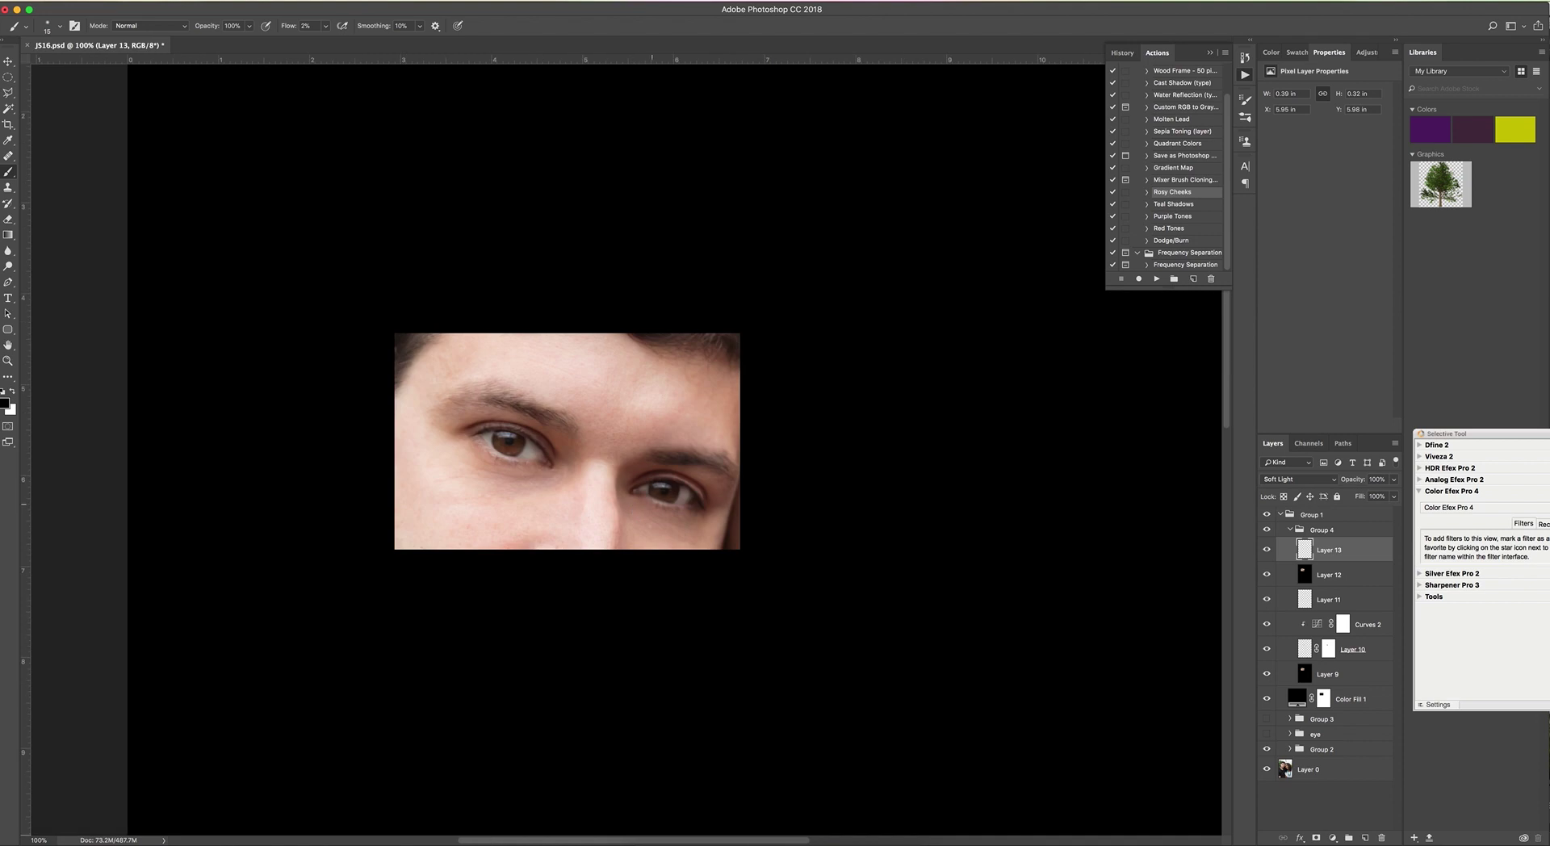
pyautogui.click(1267, 530)
pyautogui.click(1267, 530)
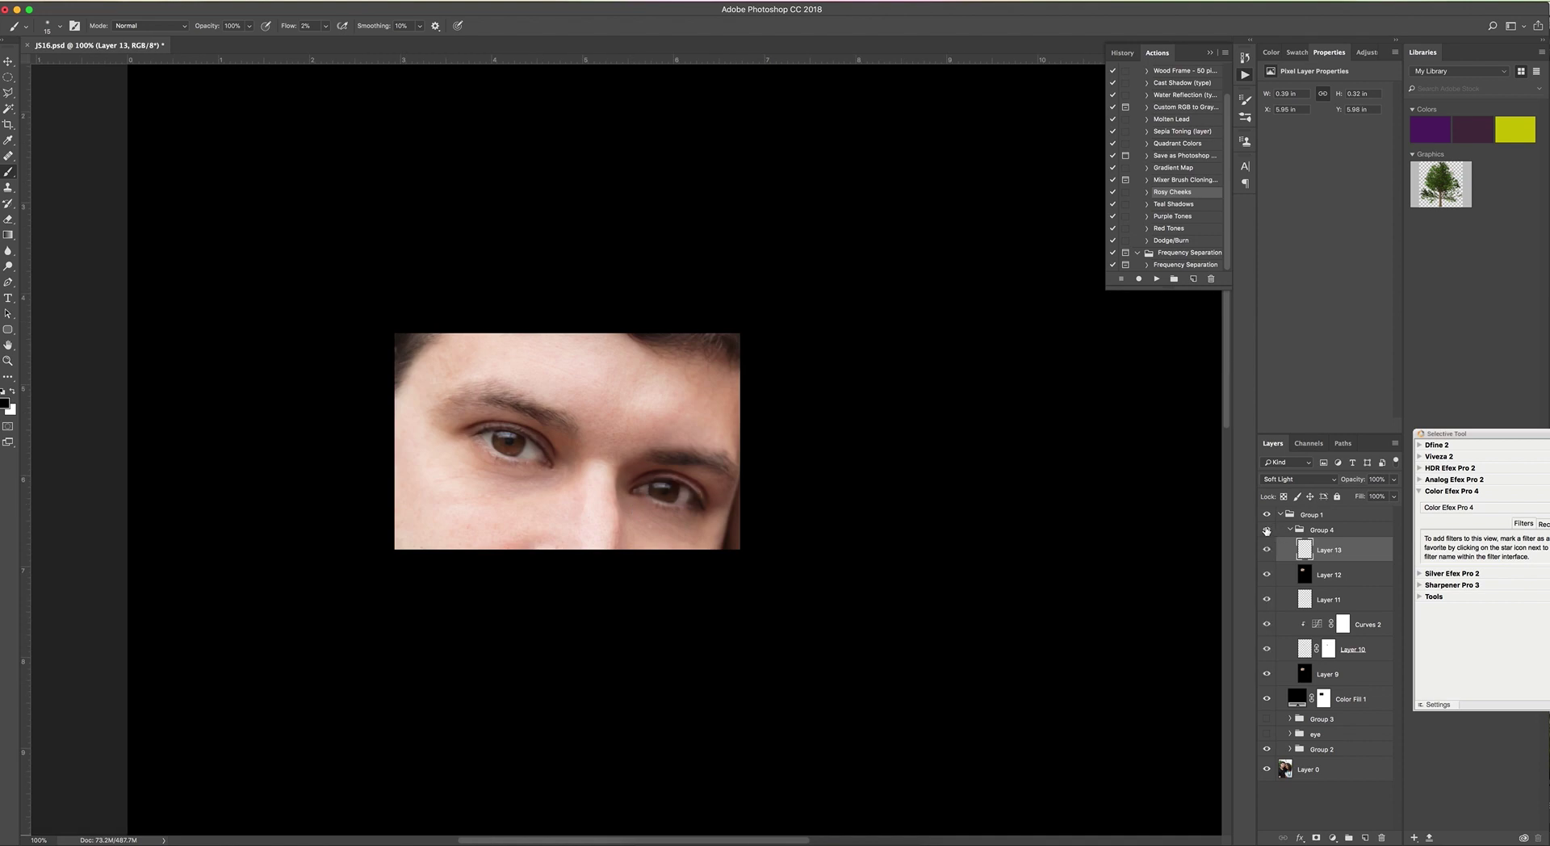